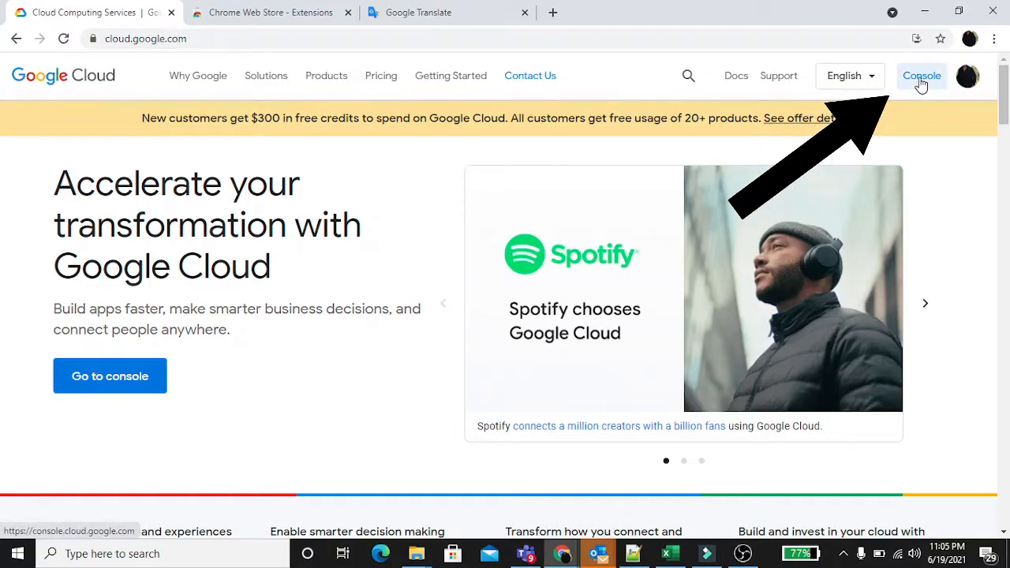
# Open the Google Cloud console and go to the APIs and services dashboard of My First Project
pyautogui.click(920, 82)
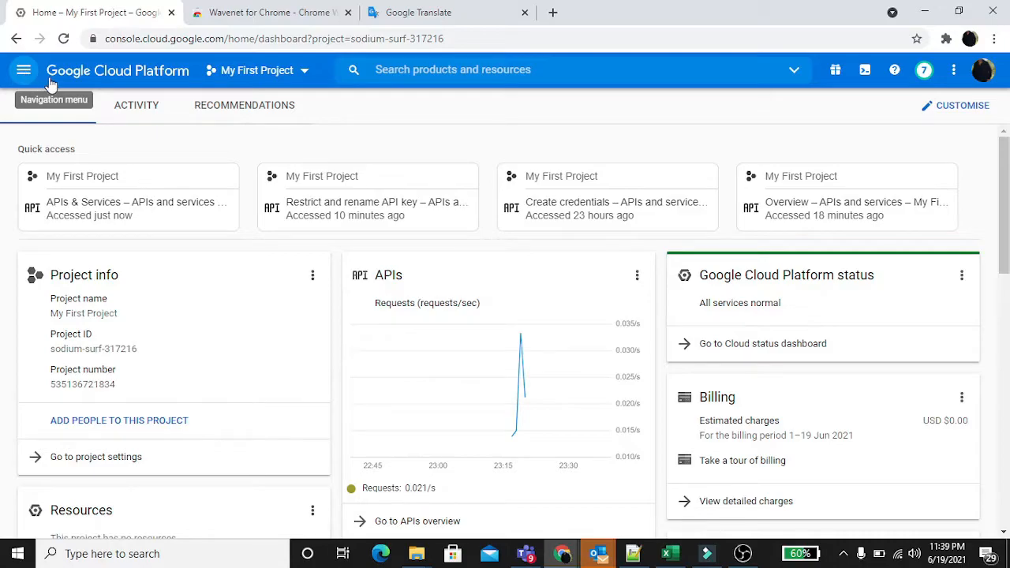
pyautogui.click(23, 75)
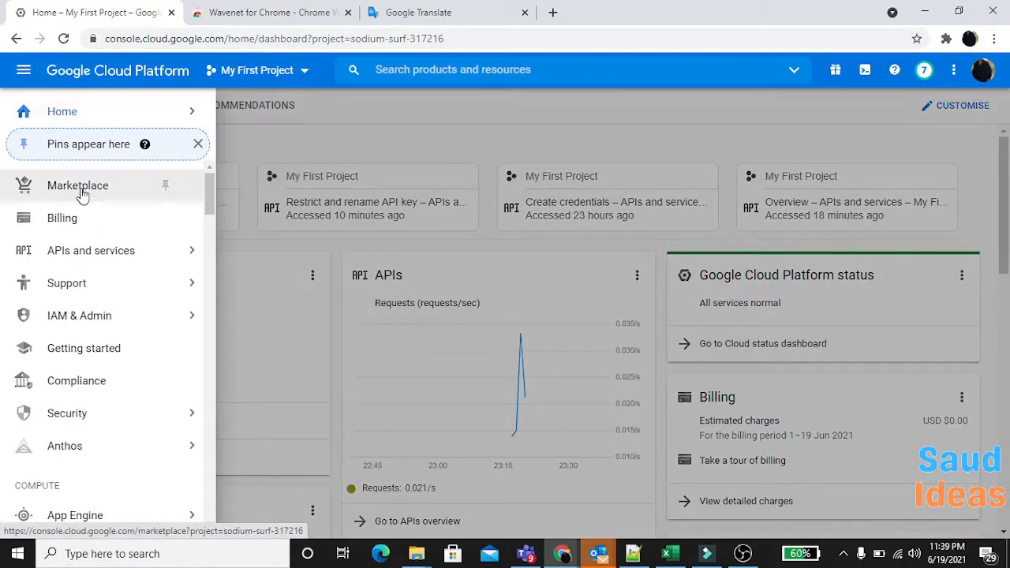
pyautogui.moveTo(85, 250)
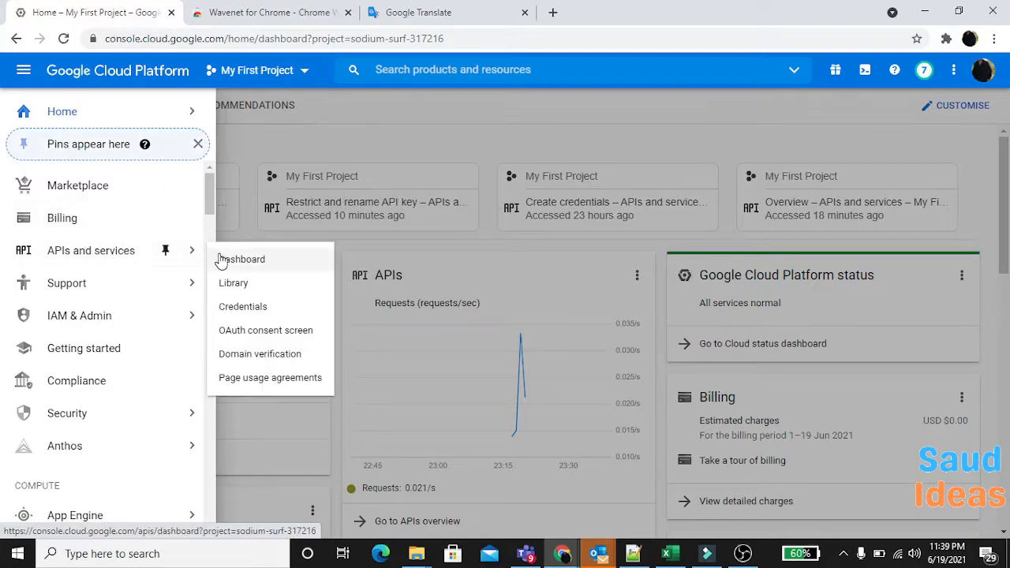
pyautogui.click(266, 266)
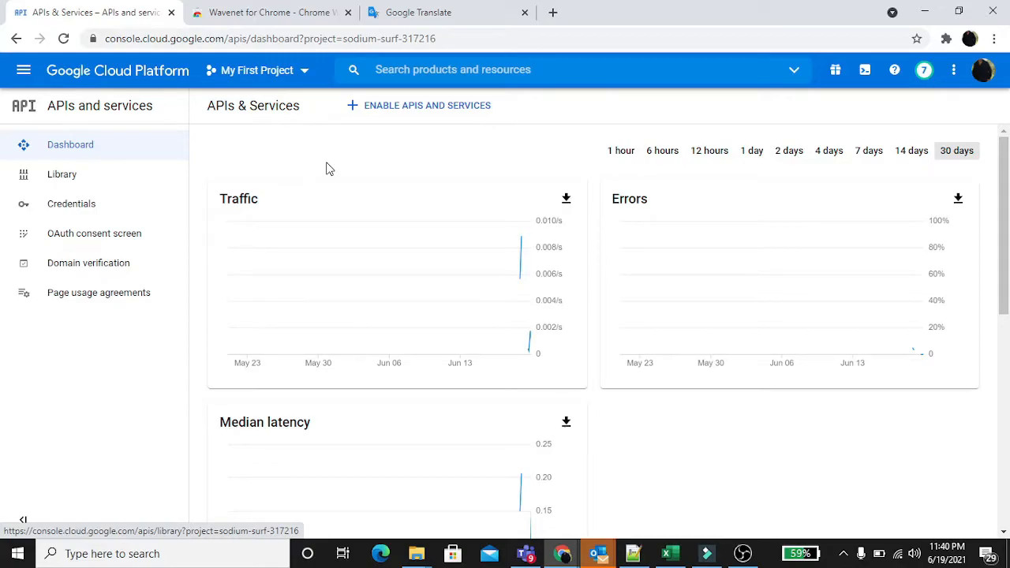
# Search the console for "text to speech" and enable the Cloud Text-to-Speech API
pyautogui.click(452, 75)
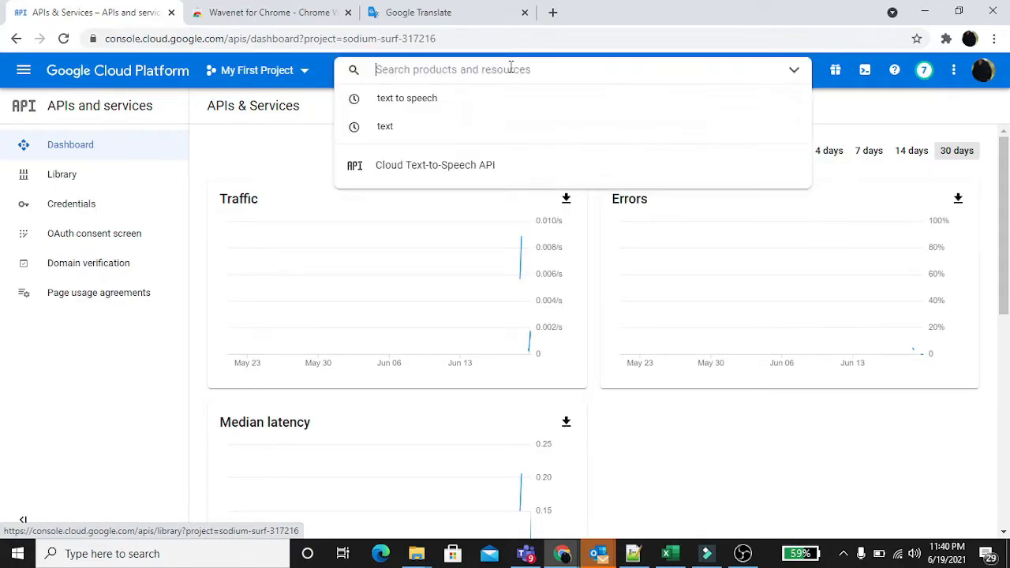
pyautogui.write('text t')
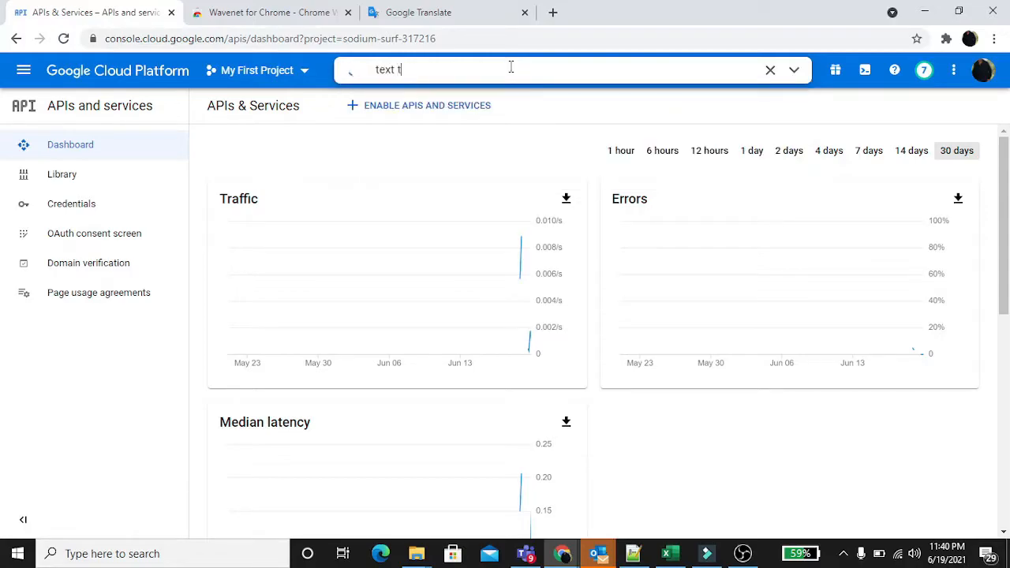
pyautogui.write('o speech')
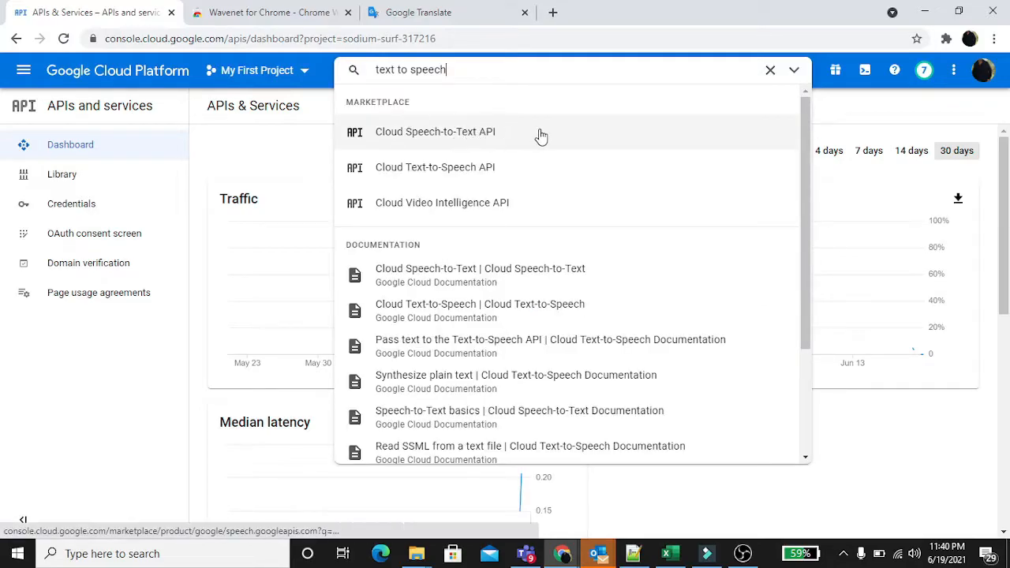
pyautogui.click(491, 174)
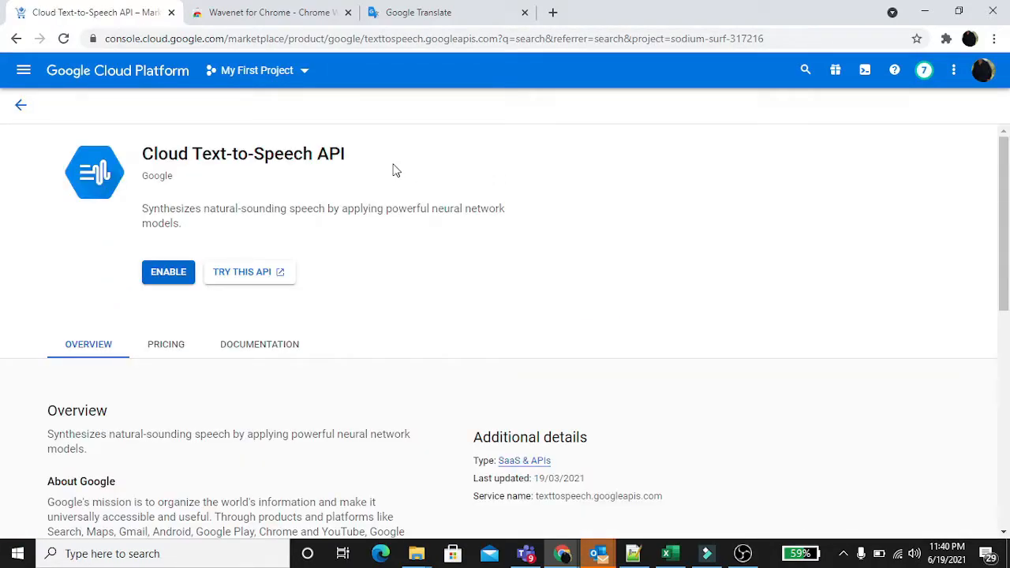
pyautogui.scroll(-1, 396, 171)
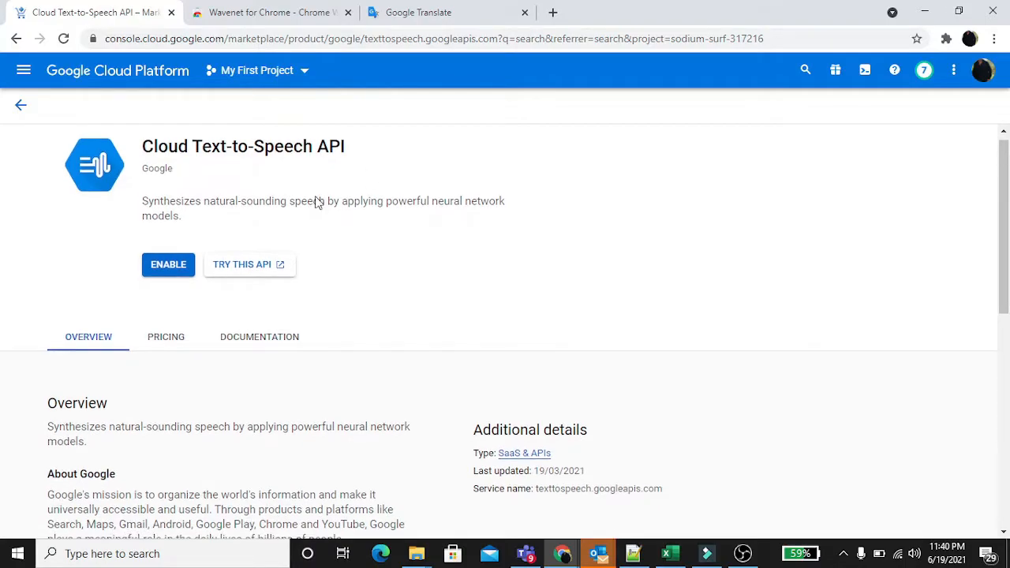
pyautogui.click(168, 268)
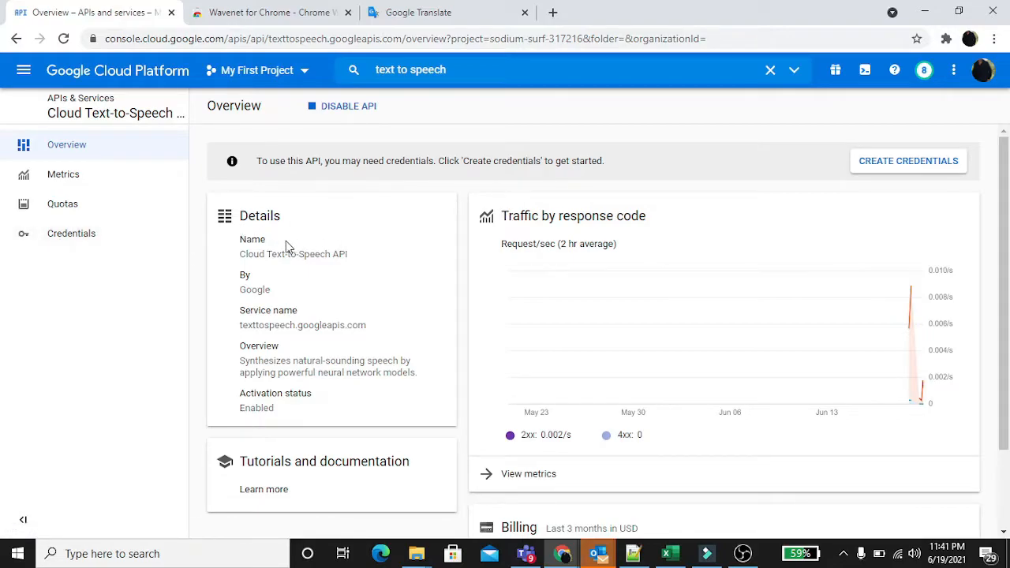
# Create an API key credential for the project, copy the key, and open its restriction settings
pyautogui.click(89, 243)
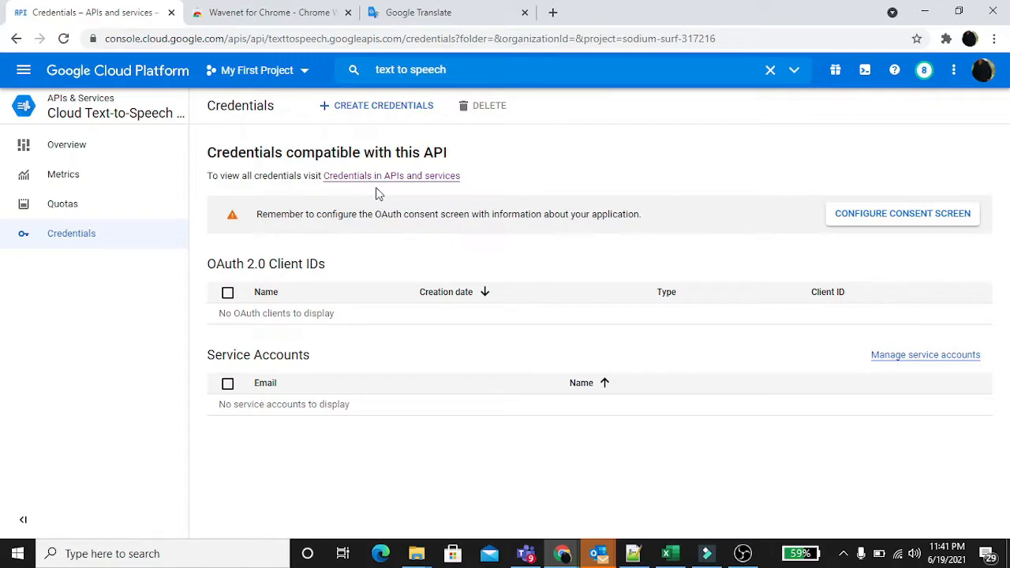
pyautogui.click(397, 180)
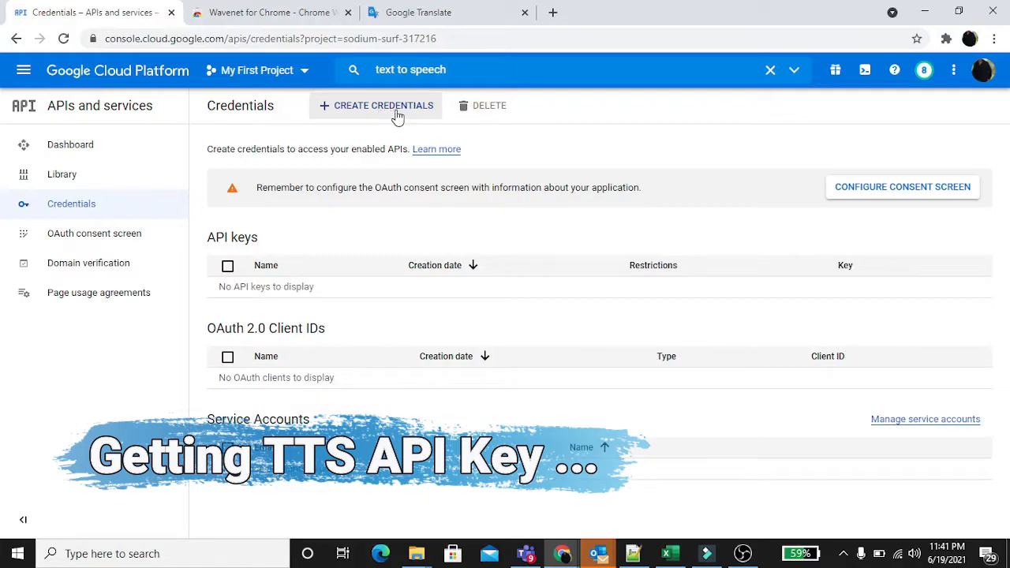
pyautogui.click(399, 113)
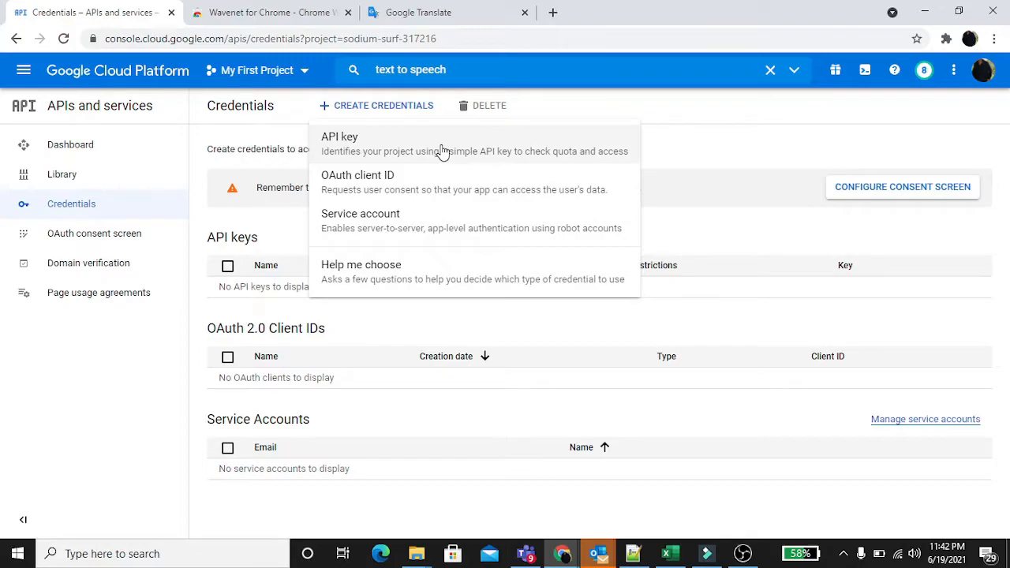
pyautogui.click(443, 151)
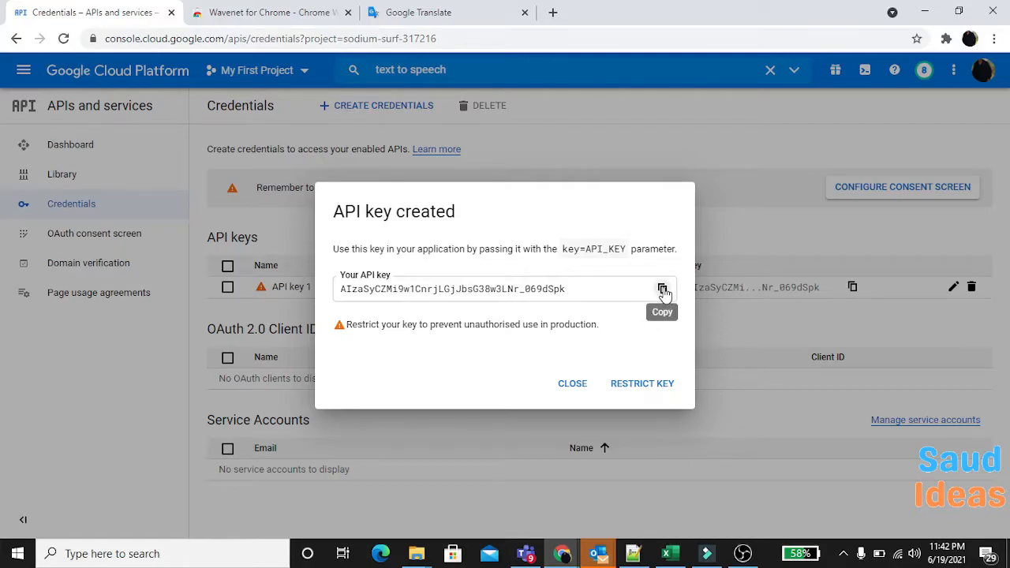
pyautogui.click(663, 290)
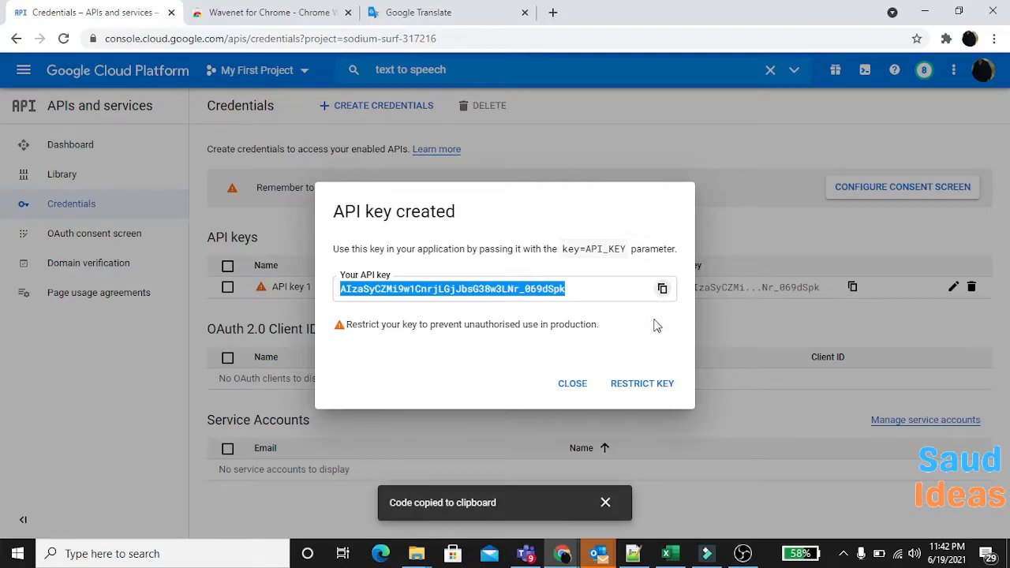
pyautogui.click(639, 386)
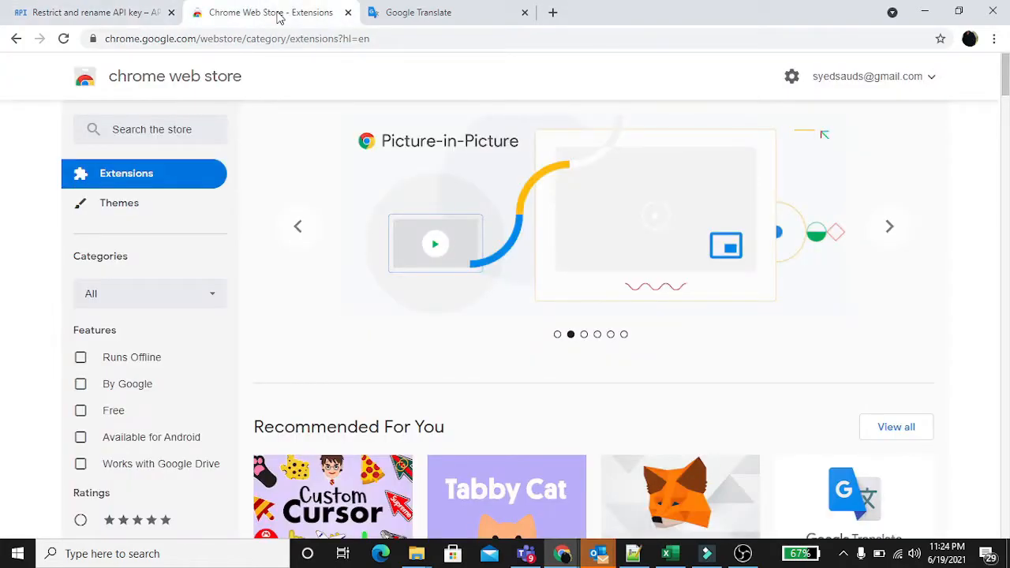
# Search the Chrome Web Store for "wavenet" and open the Wavenet for Chrome extension page
pyautogui.click(187, 131)
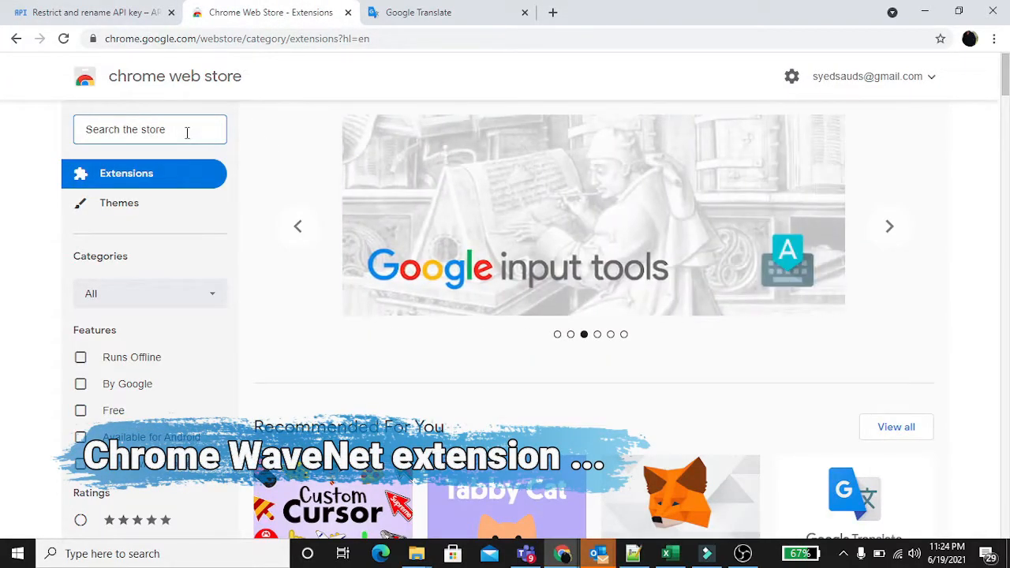
pyautogui.write('wavenet')
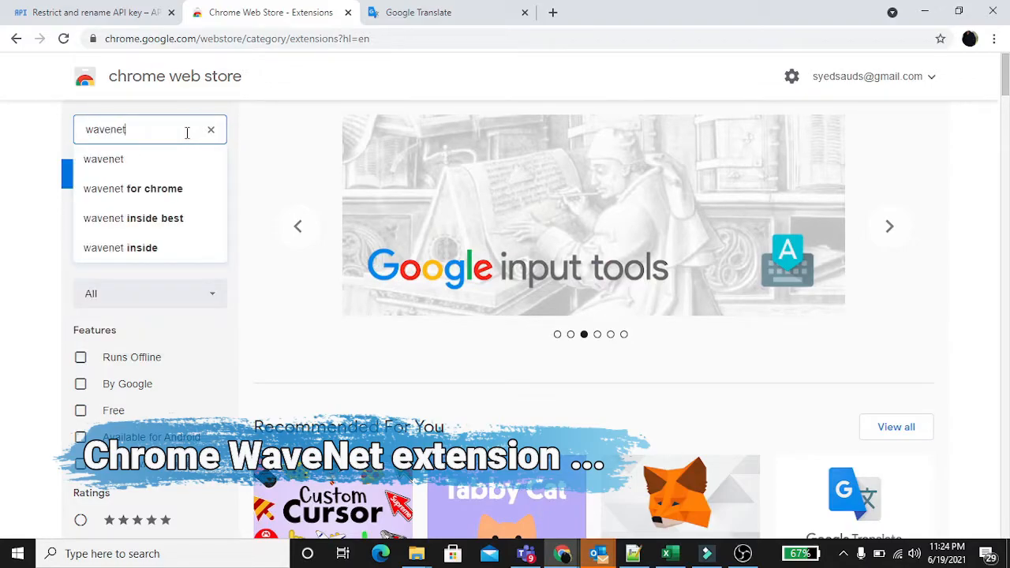
pyautogui.click(132, 161)
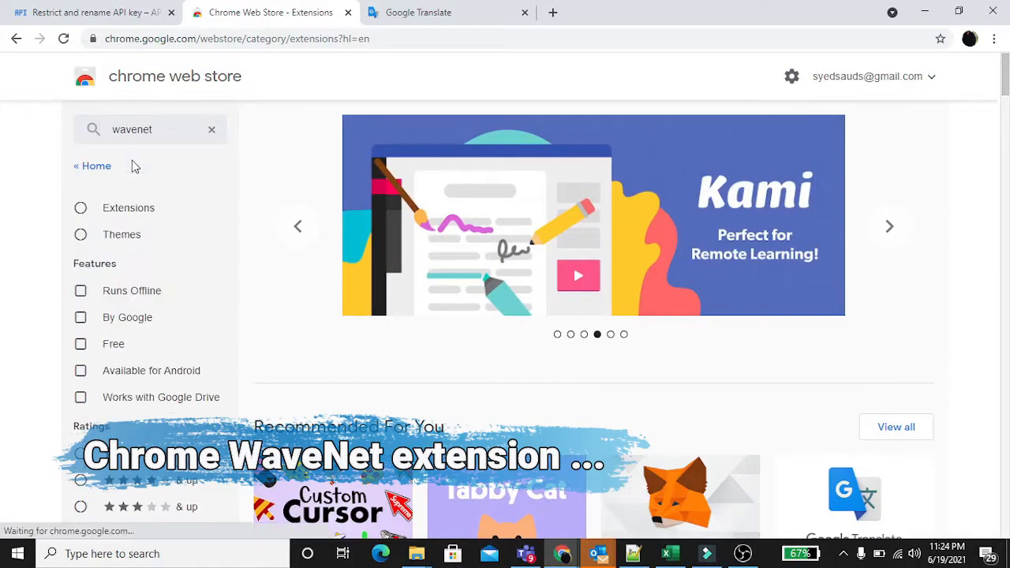
pyautogui.scroll(-1, 563, 168)
pyautogui.scroll(1, 563, 168)
pyautogui.scroll(-1, 562, 168)
pyautogui.scroll(-3, 563, 168)
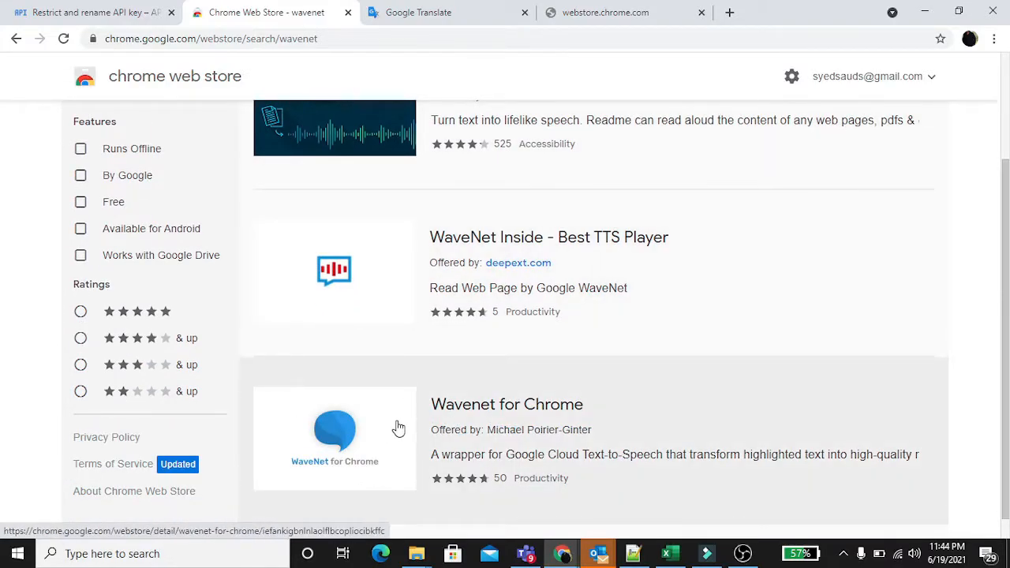
pyautogui.click(418, 429)
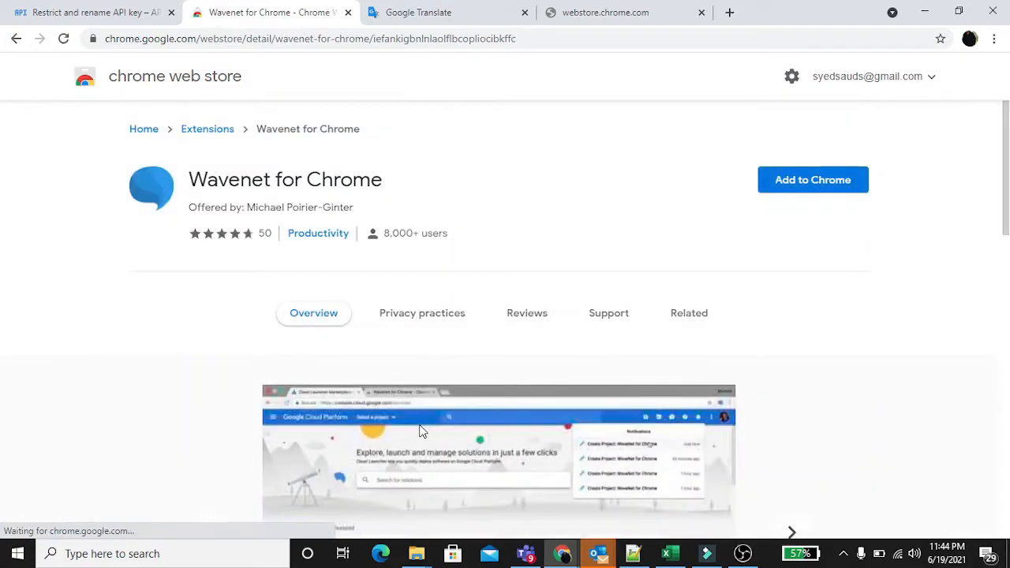
# Add the Wavenet for Chrome extension to the browser and dismiss the sync offer
pyautogui.click(816, 189)
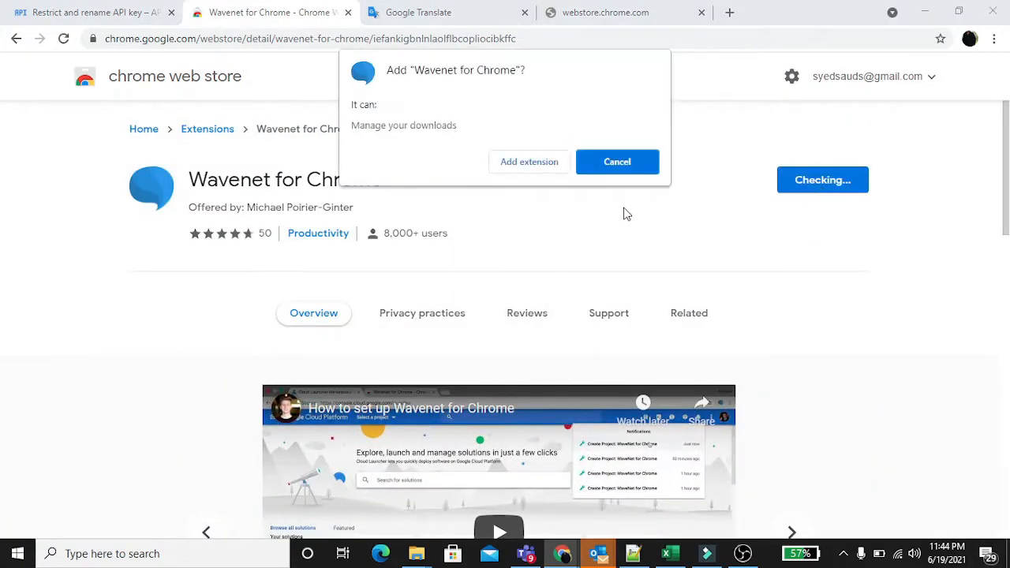
pyautogui.click(531, 166)
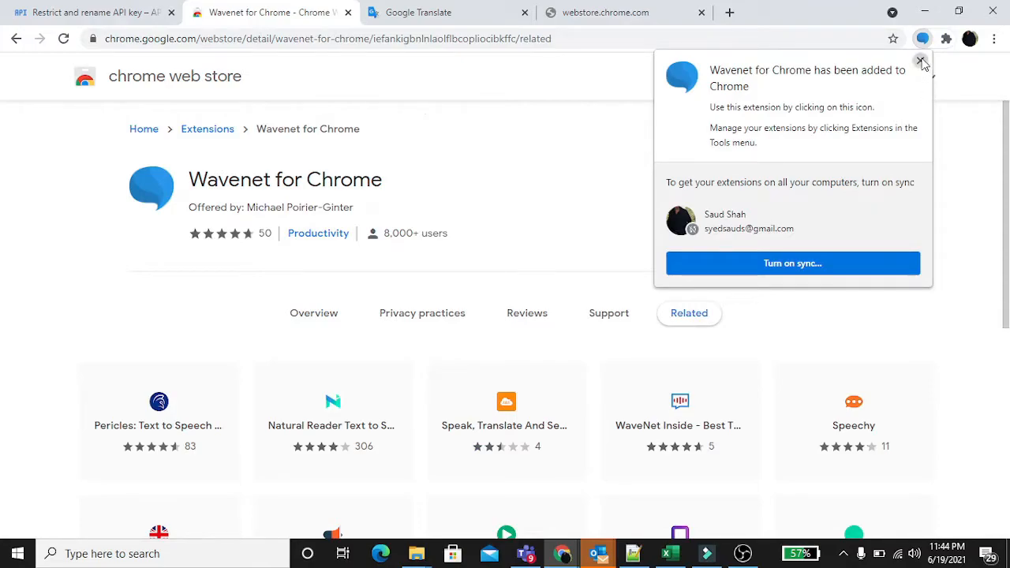
pyautogui.click(920, 62)
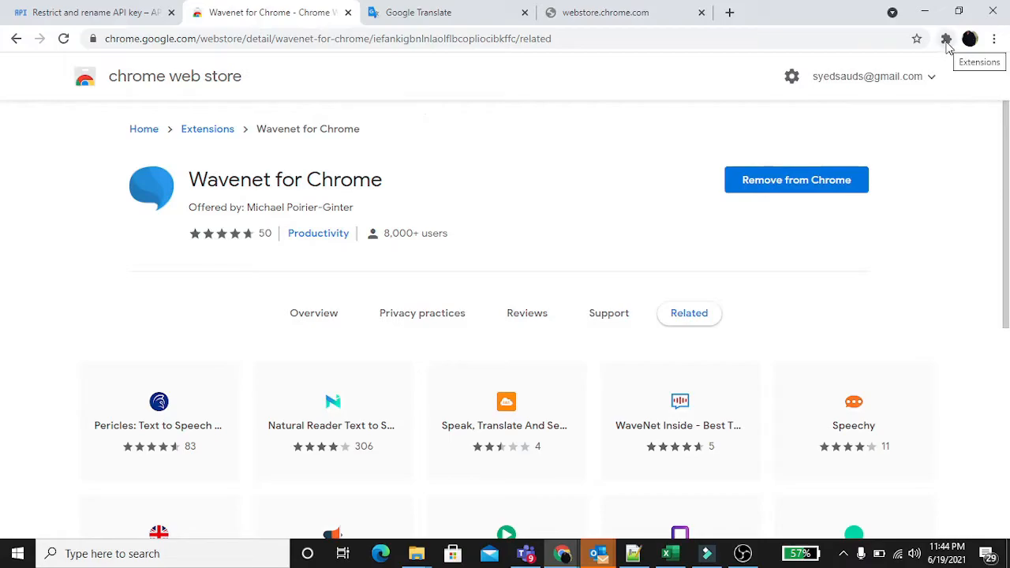
# Pin the Wavenet for Chrome extension so it stays accessible in the browser
pyautogui.click(946, 40)
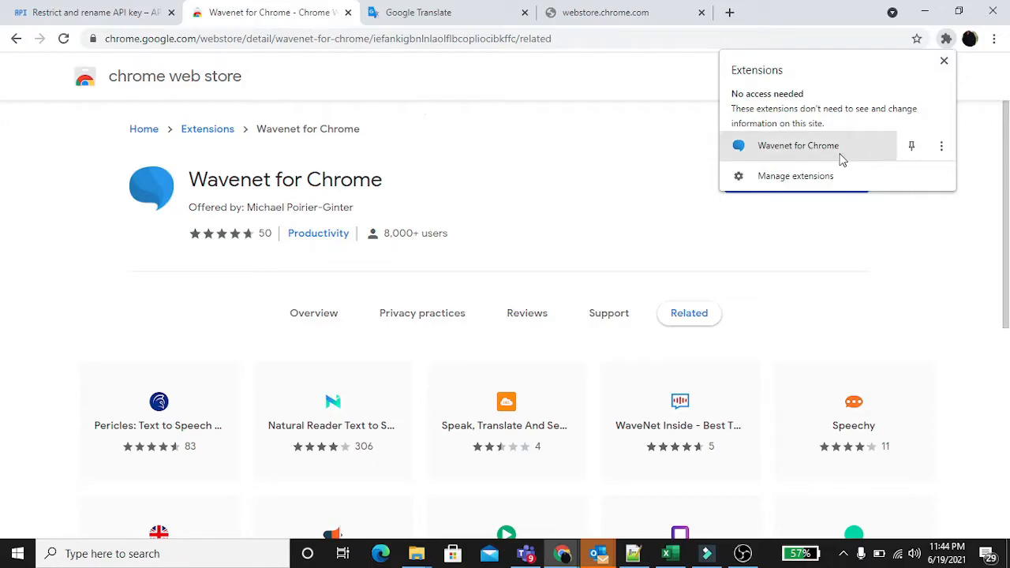
pyautogui.click(912, 148)
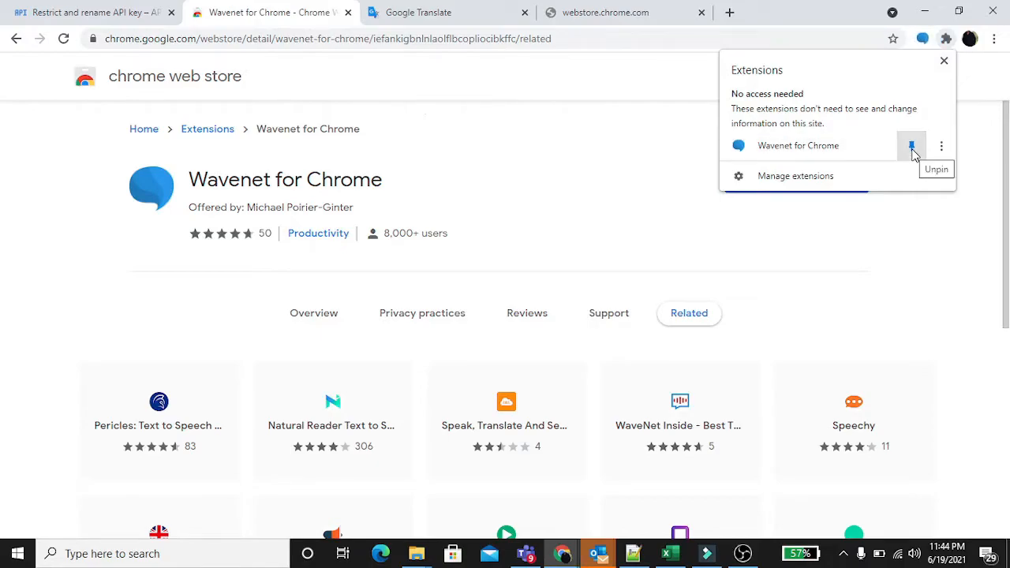
pyautogui.click(976, 93)
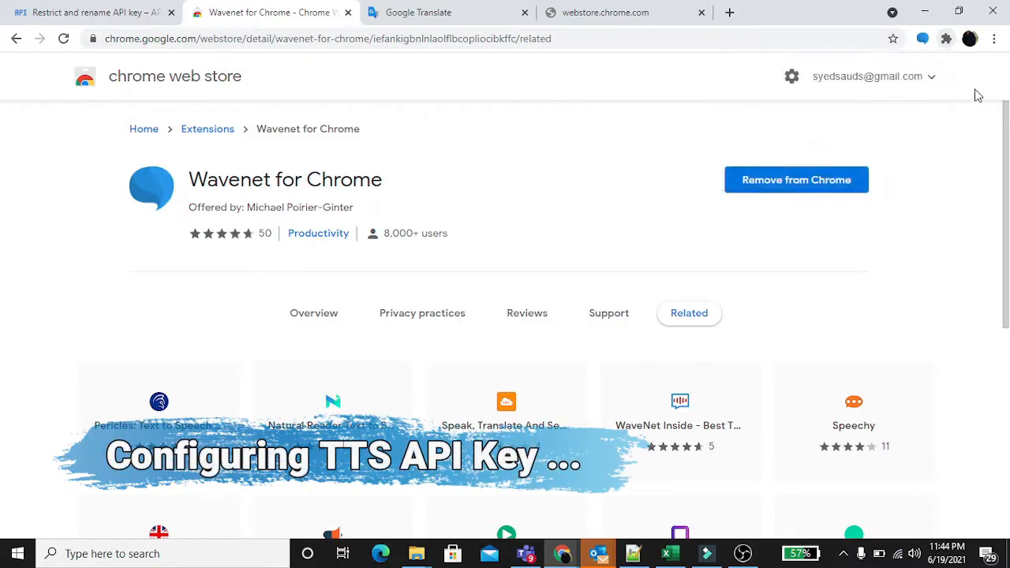
# Paste the copied API key into the WaveNet extension's API Key field and review the language choices, keeping English
pyautogui.click(922, 39)
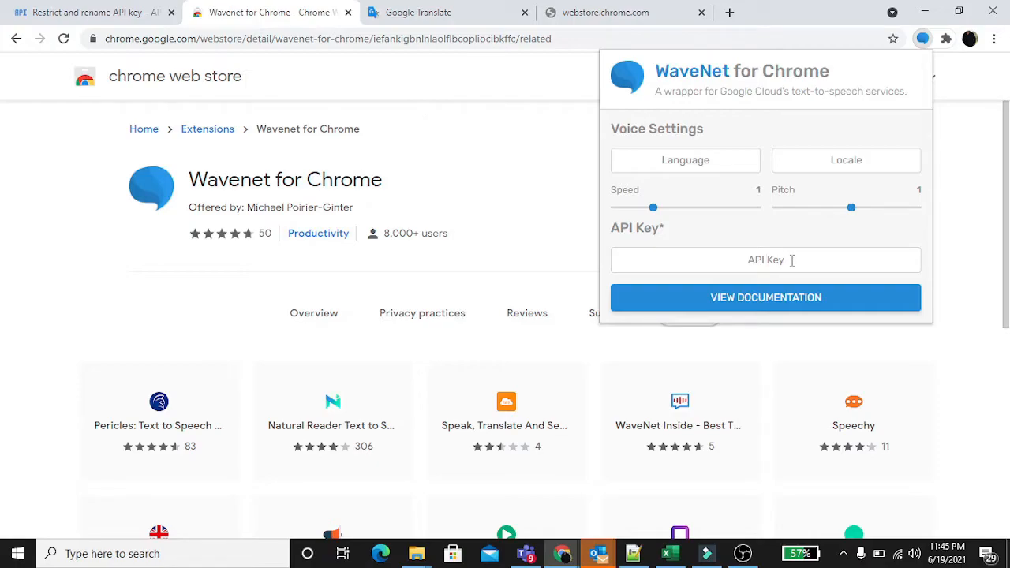
pyautogui.hotkey('ctrl', 'v')
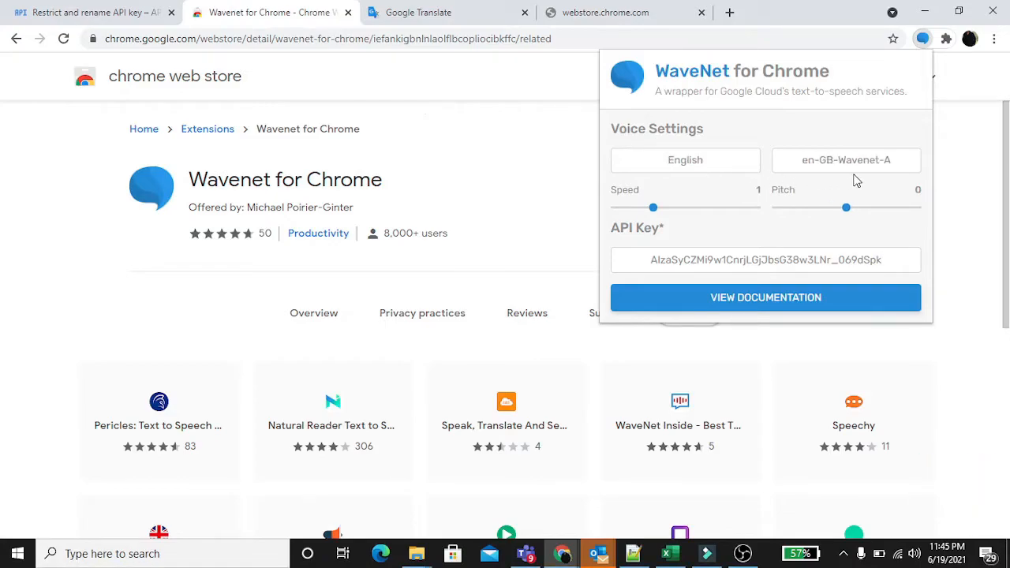
pyautogui.click(734, 166)
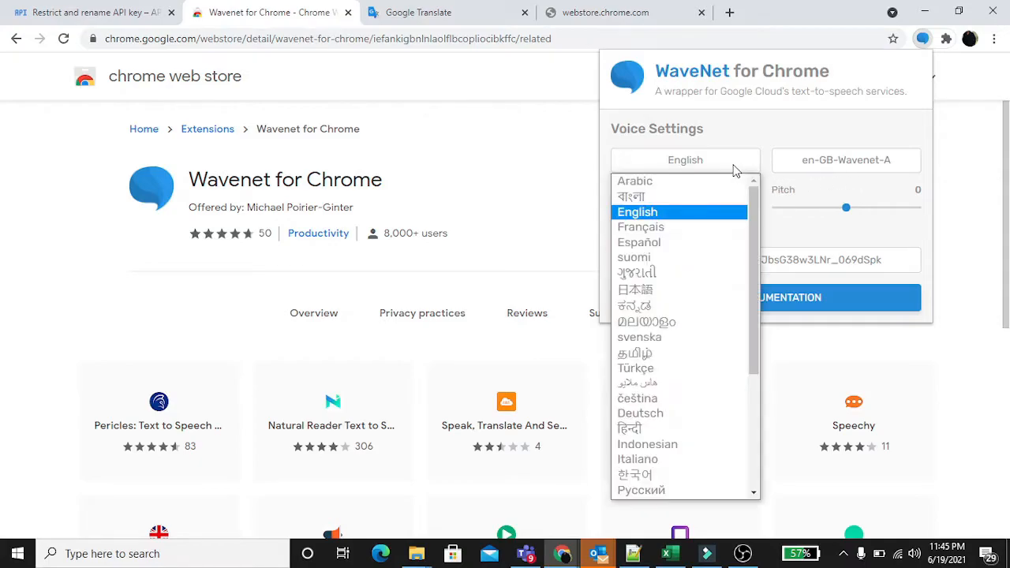
pyautogui.click(734, 167)
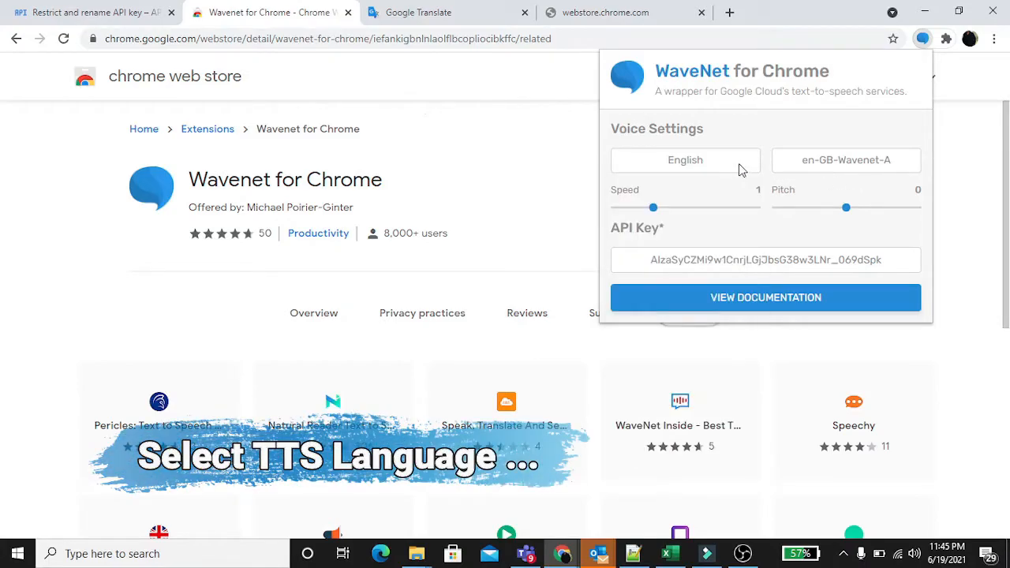
# Set the WaveNet voice locale to en-US-Wavenet-J and close the extension settings
pyautogui.click(799, 164)
pyautogui.click(800, 166)
pyautogui.click(789, 165)
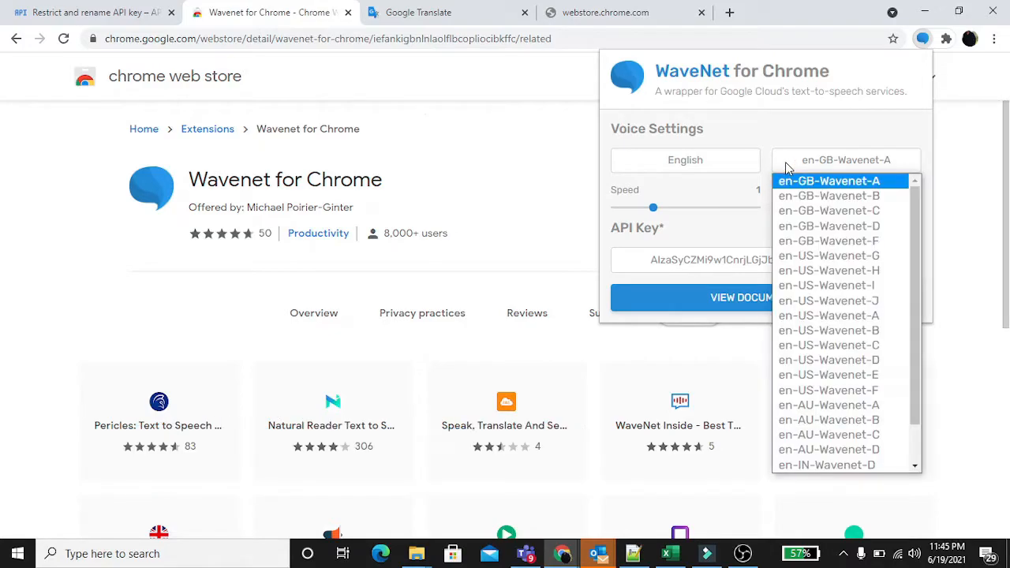
pyautogui.click(858, 304)
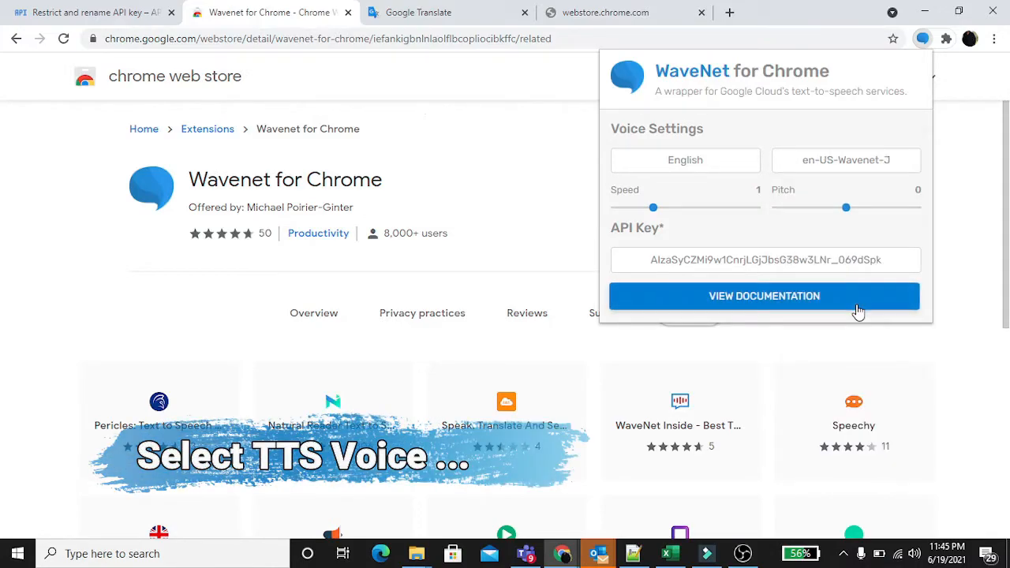
pyautogui.click(575, 209)
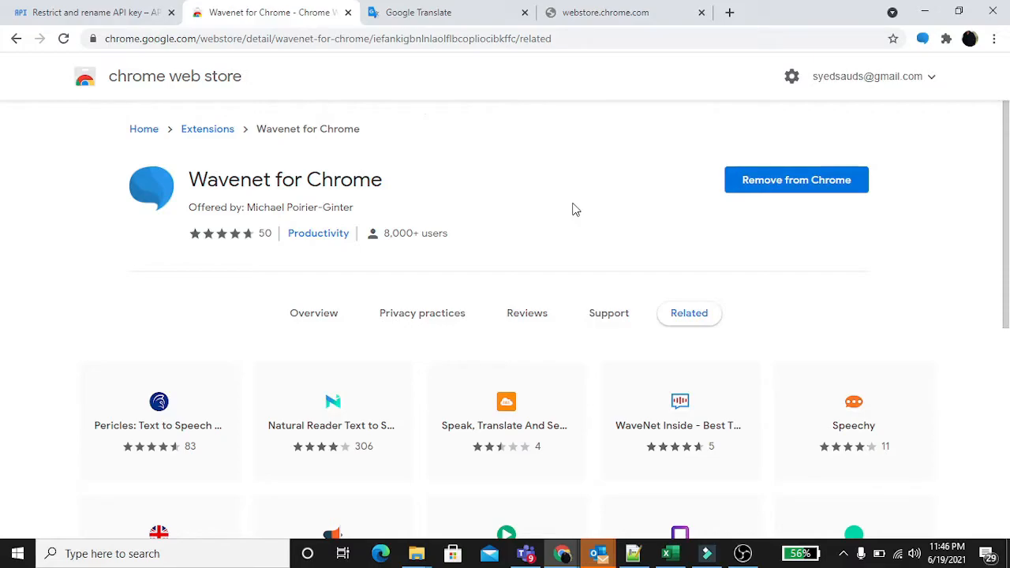
# Switch to the Google Translate page and have Wavenet speak the entire English source text aloud
pyautogui.click(452, 15)
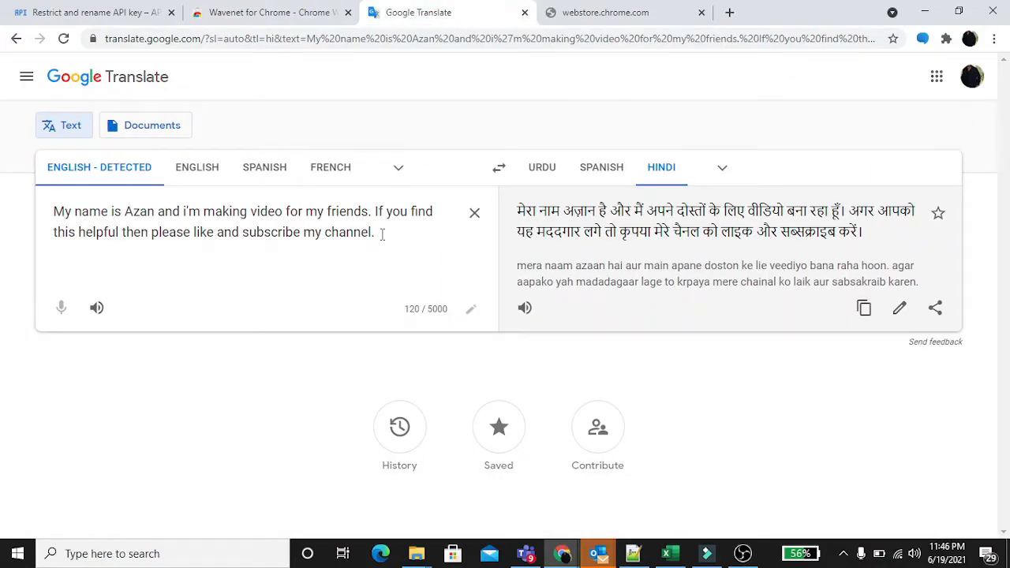
pyautogui.moveTo(379, 232); pyautogui.dragTo(50, 214)
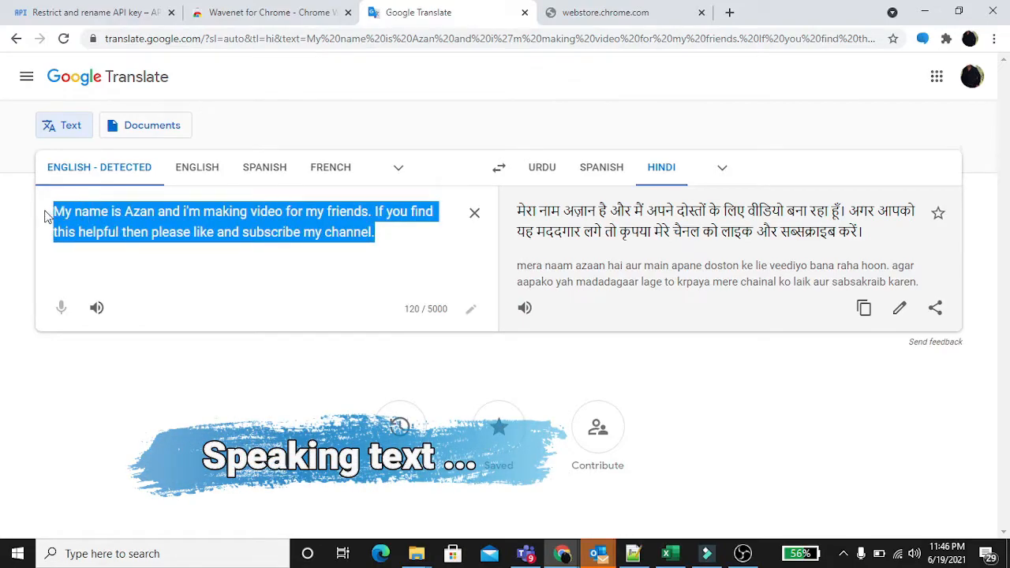
pyautogui.rightClick(97, 228)
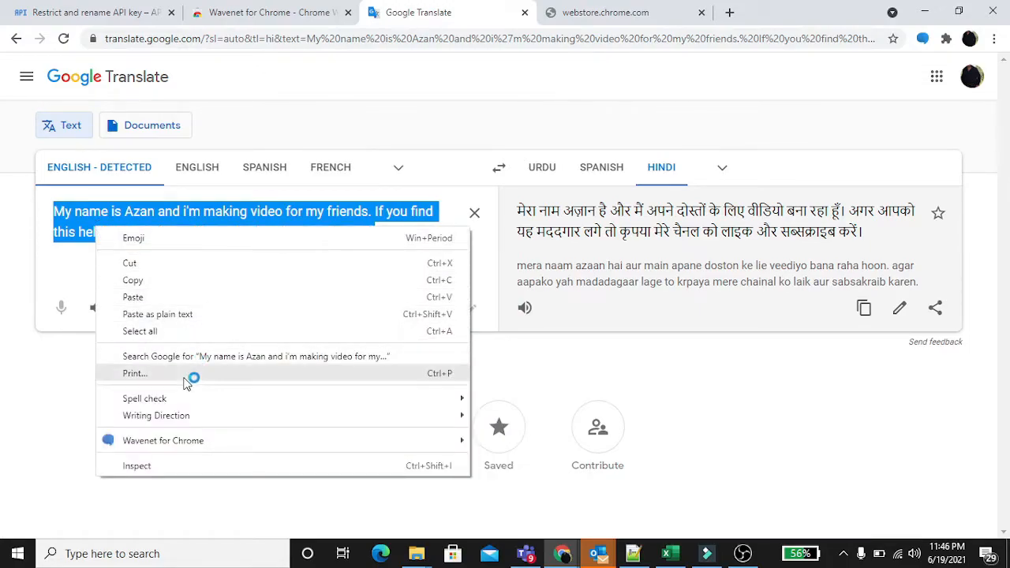
pyautogui.moveTo(178, 449)
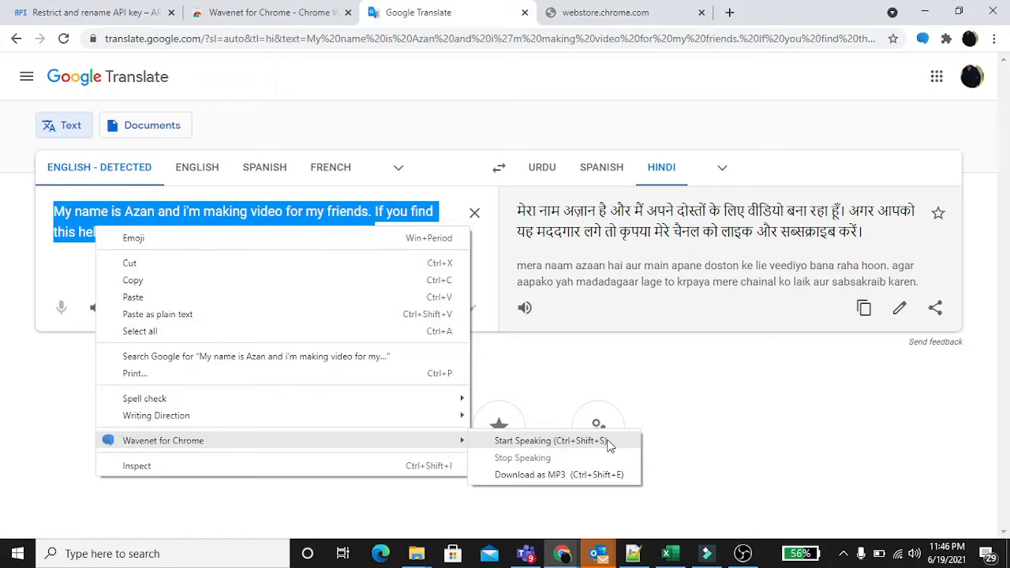
pyautogui.click(608, 444)
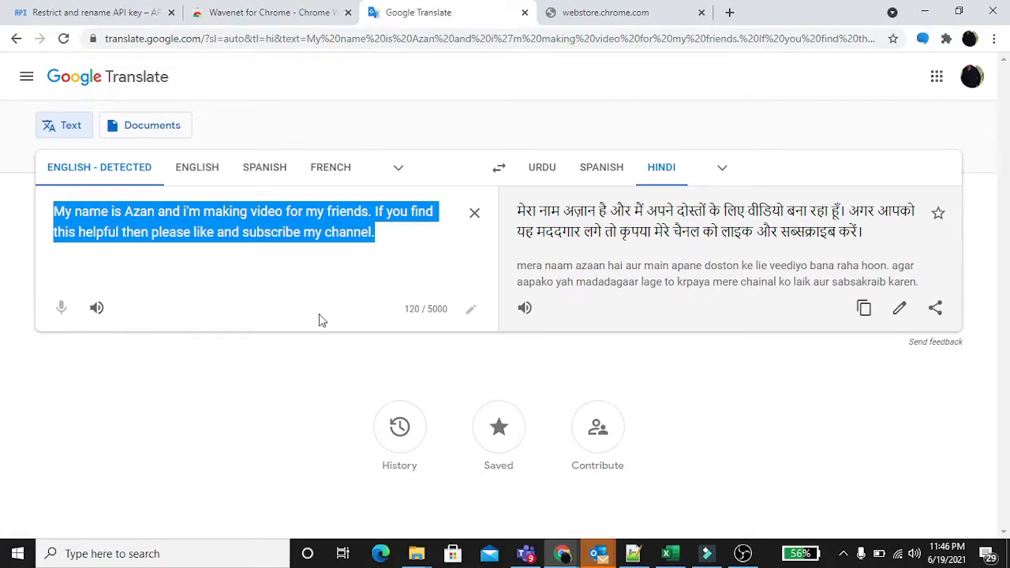
pyautogui.click(287, 276)
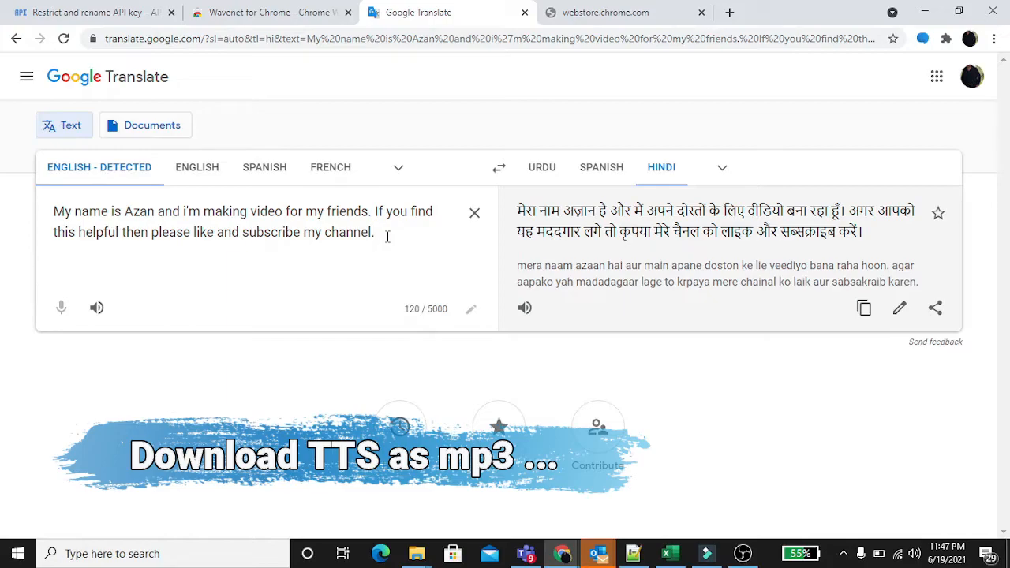
# Download the English source text as an MP3 with Wavenet and open the downloaded file
pyautogui.moveTo(387, 236); pyautogui.dragTo(52, 211)
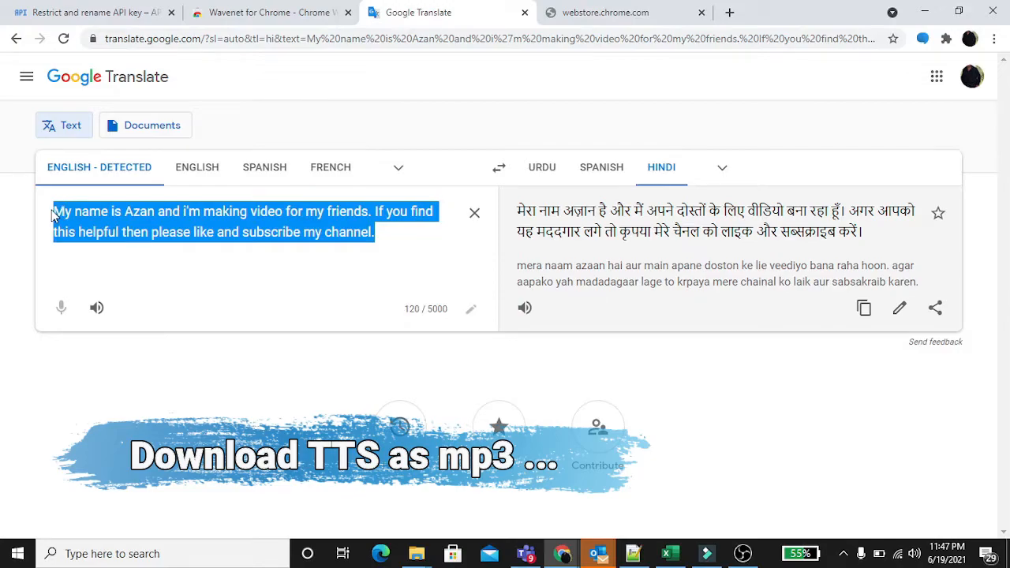
pyautogui.rightClick(111, 221)
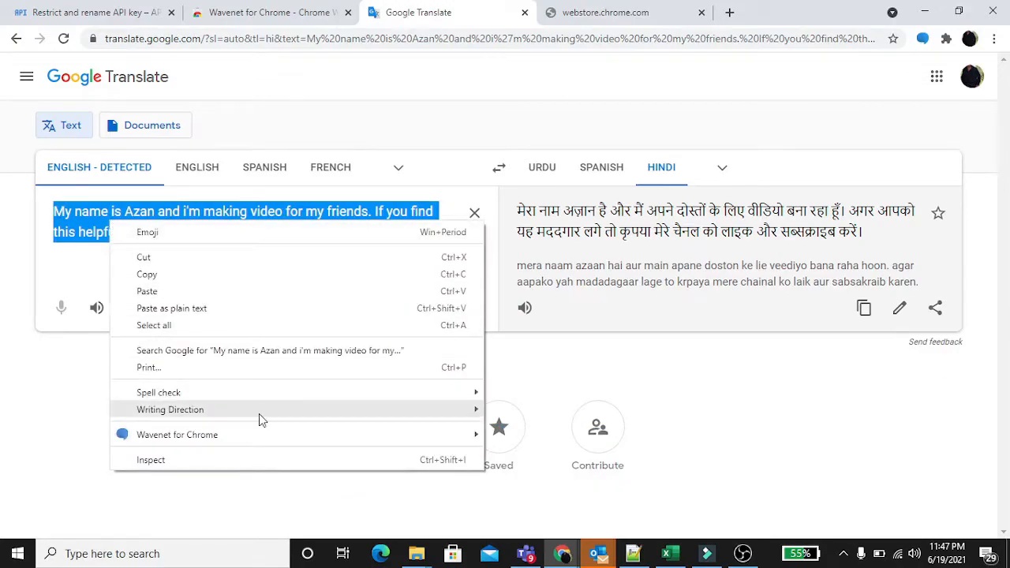
pyautogui.moveTo(266, 435)
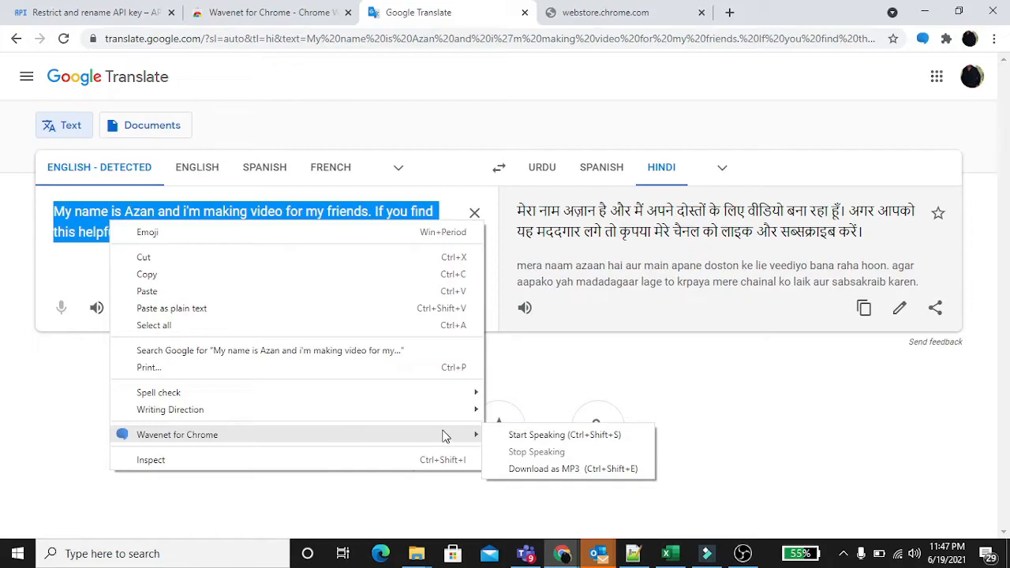
pyautogui.click(596, 470)
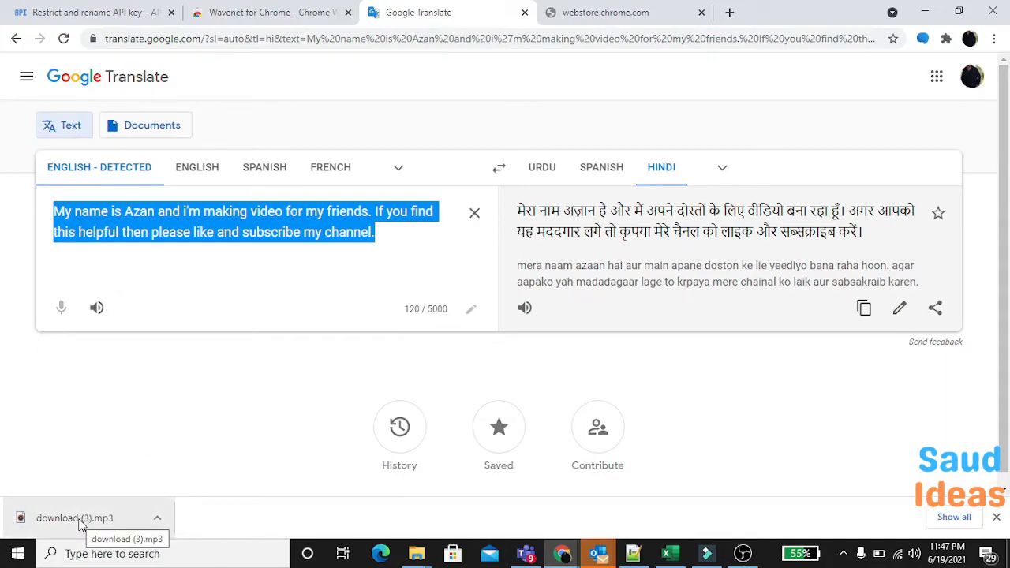
pyautogui.click(79, 523)
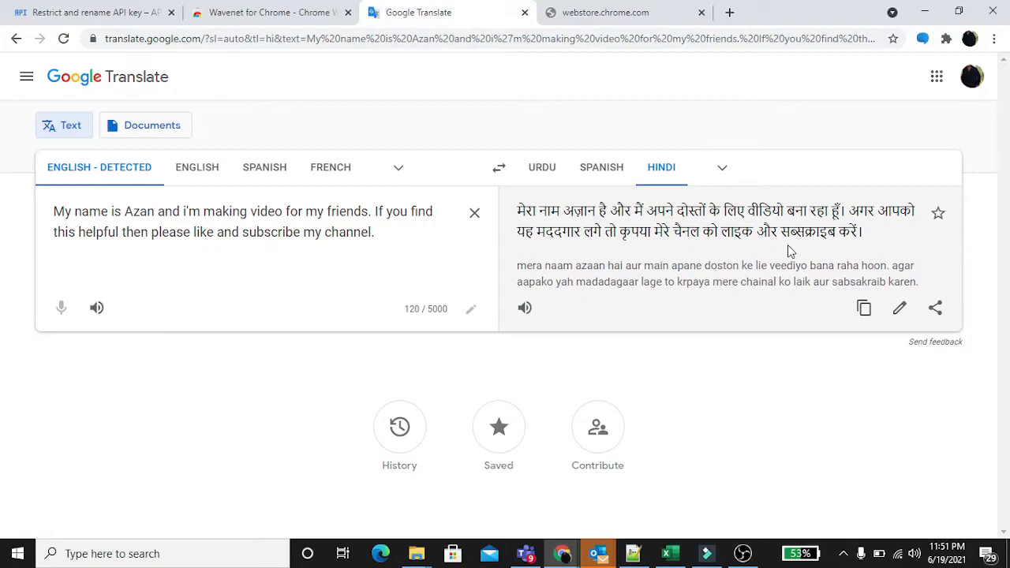
# Choose Hindi (हिन्दी) as the WaveNet voice language, keep the hi-IN-Wavenet-D voice and close the extension settings
pyautogui.click(923, 41)
pyautogui.click(730, 166)
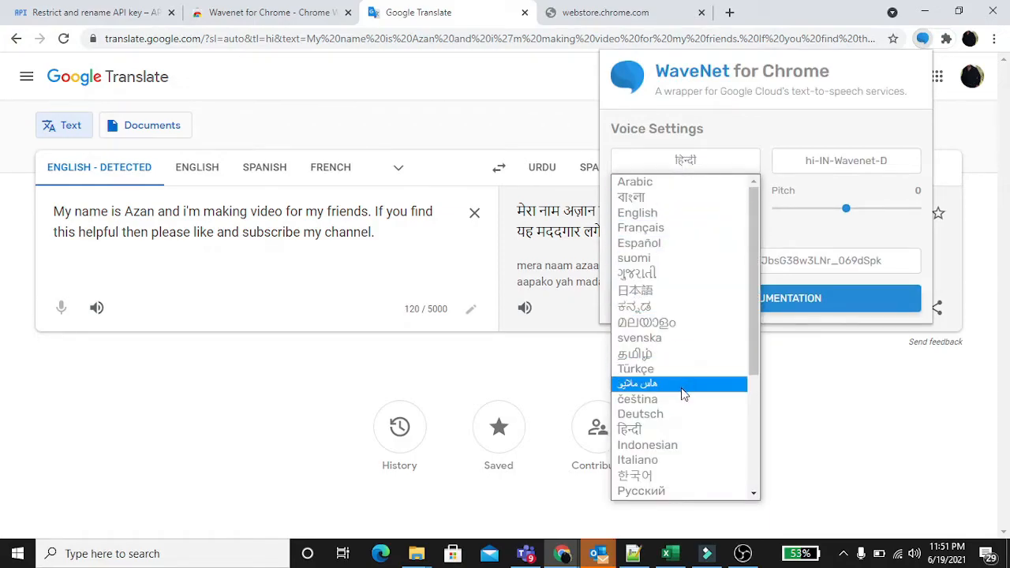
pyautogui.click(675, 430)
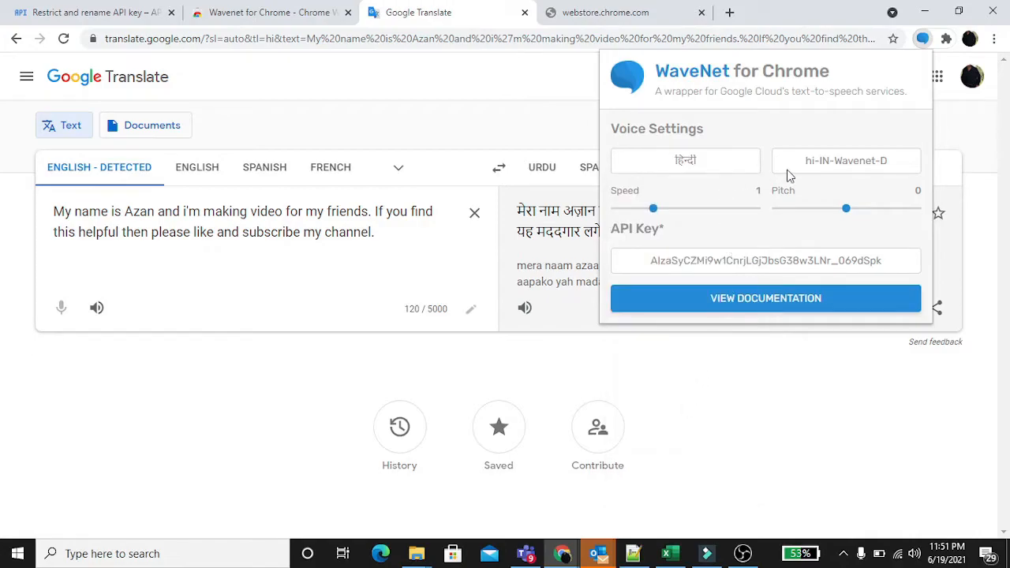
pyautogui.click(825, 163)
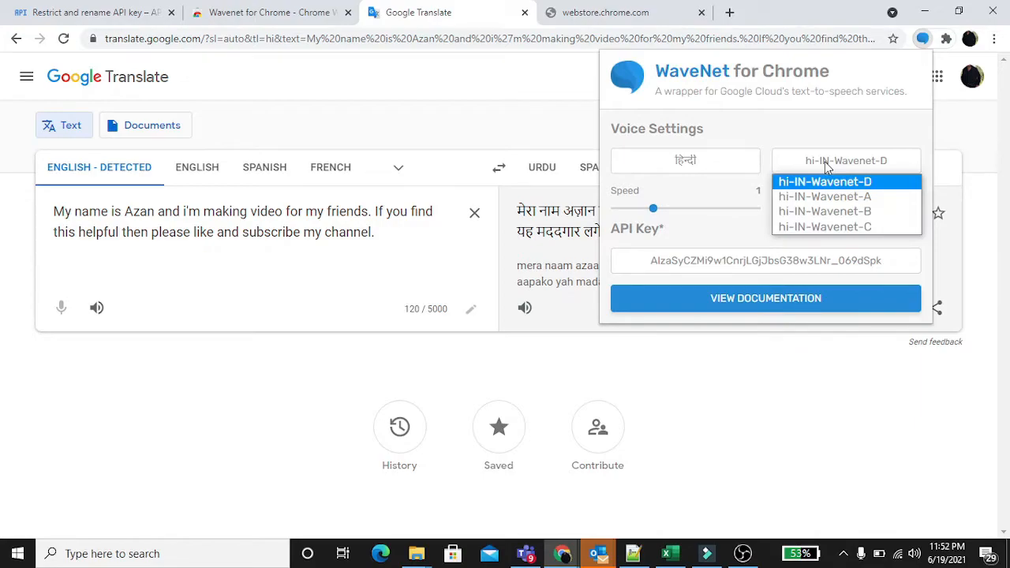
pyautogui.click(825, 161)
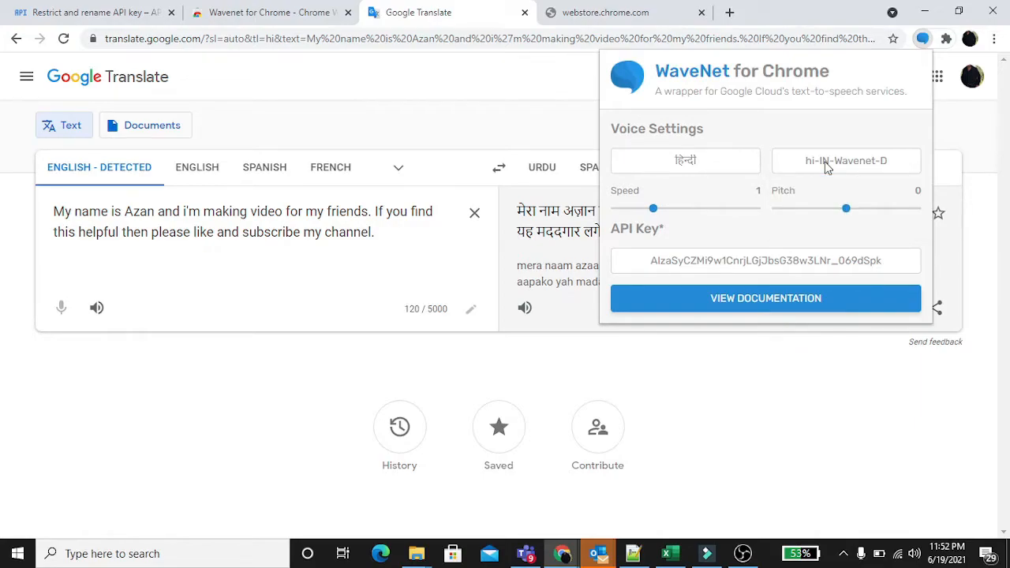
pyautogui.click(705, 351)
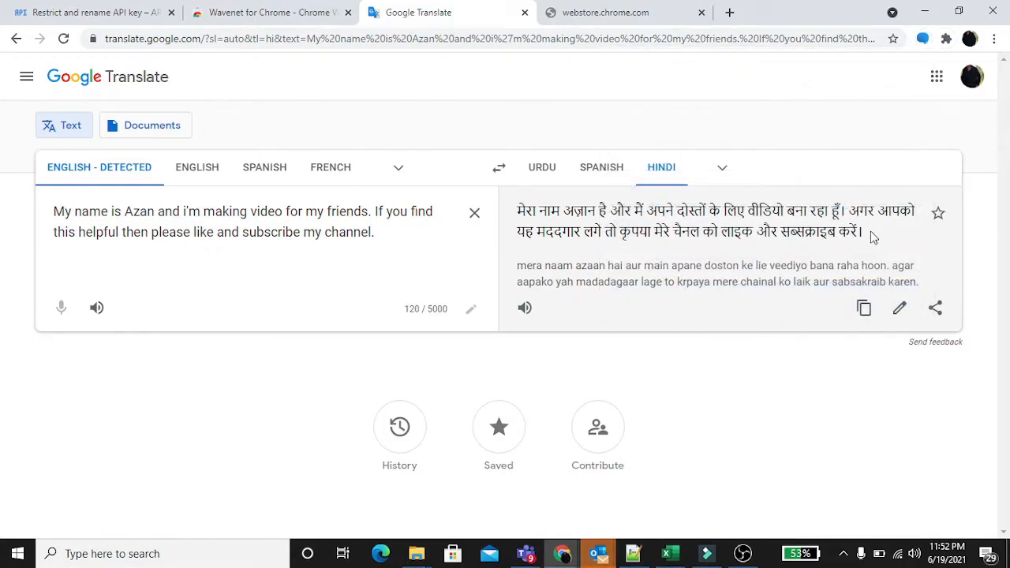
# Have Wavenet speak the full Hindi translation aloud and clear the text selection
pyautogui.moveTo(872, 237); pyautogui.dragTo(518, 215)
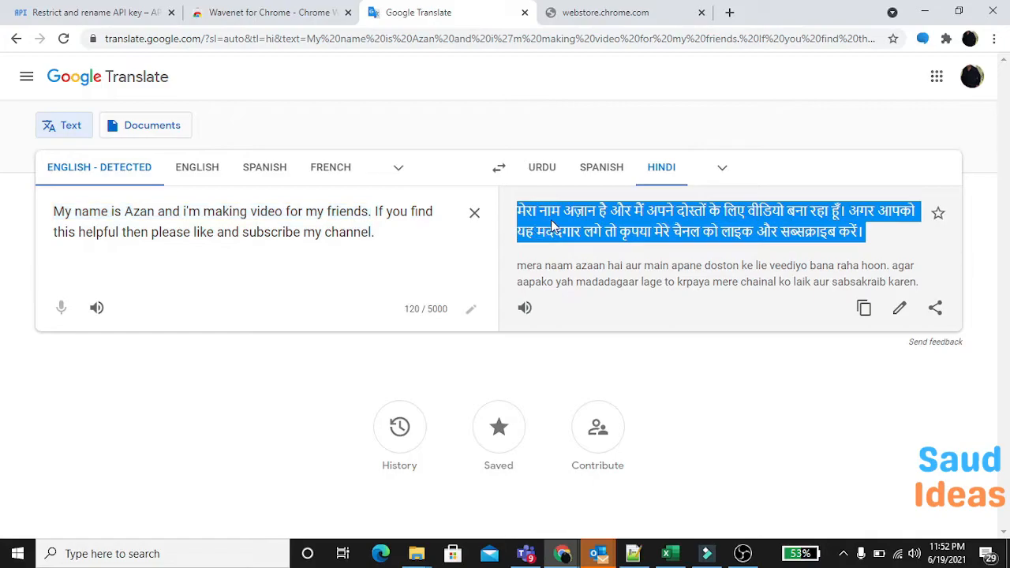
pyautogui.rightClick(552, 225)
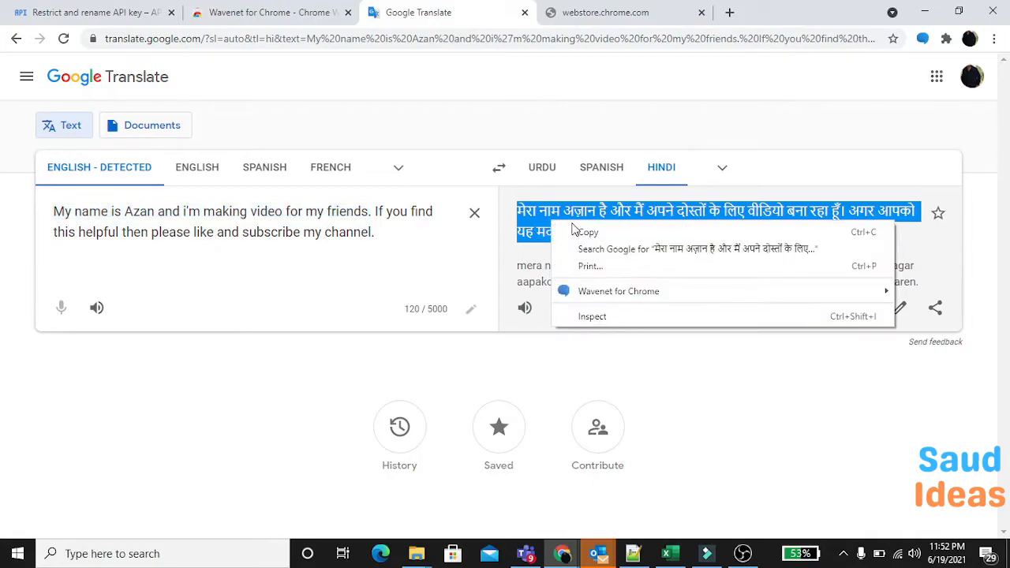
pyautogui.moveTo(637, 291)
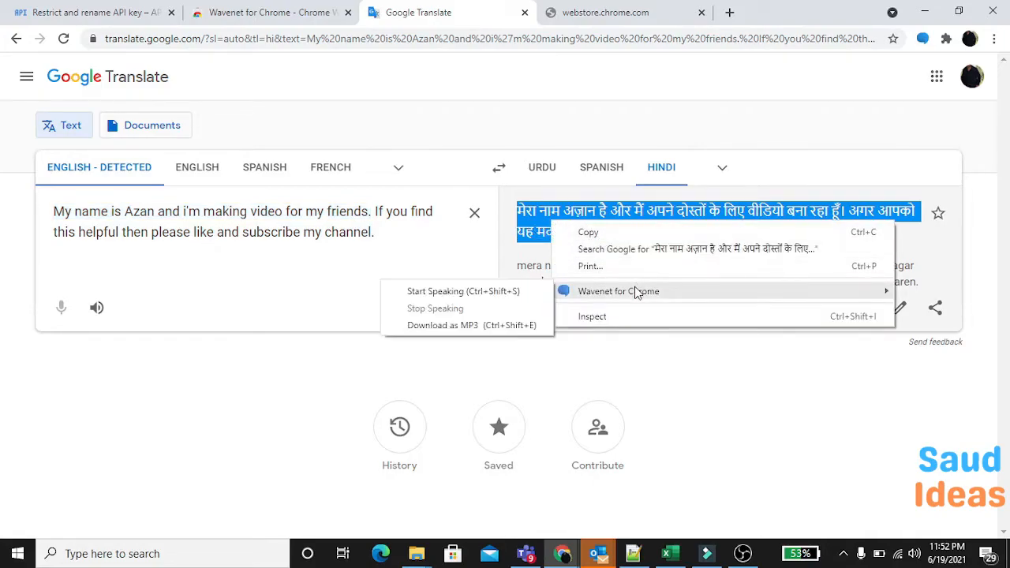
pyautogui.click(503, 297)
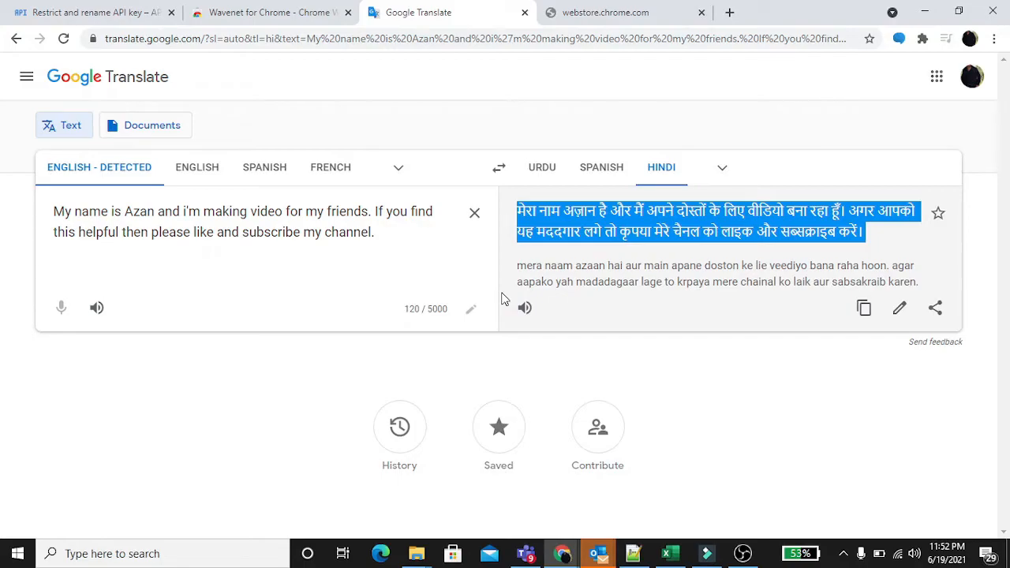
pyautogui.click(636, 276)
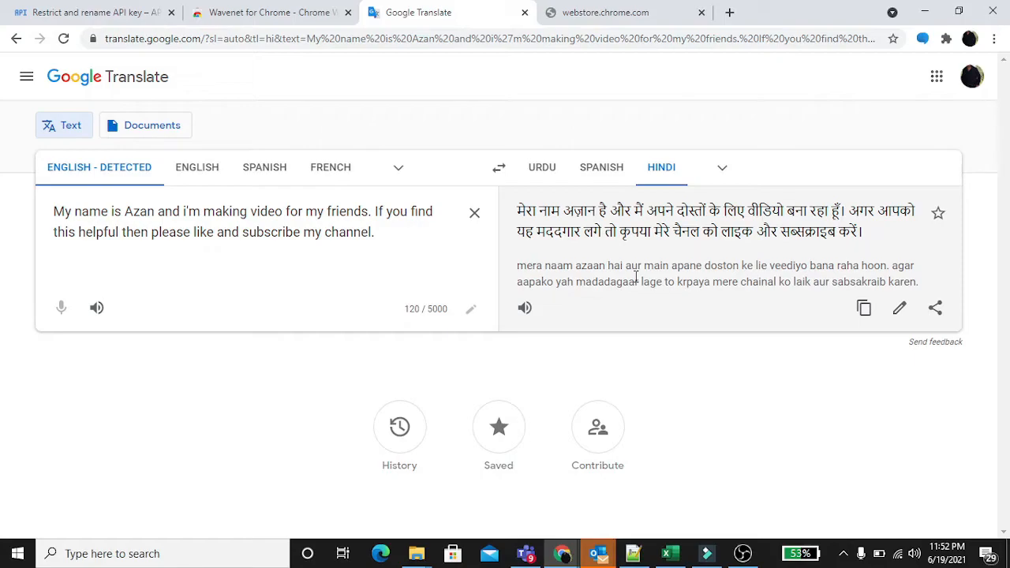
pyautogui.moveTo(863, 232); pyautogui.dragTo(520, 212)
pyautogui.click(521, 212)
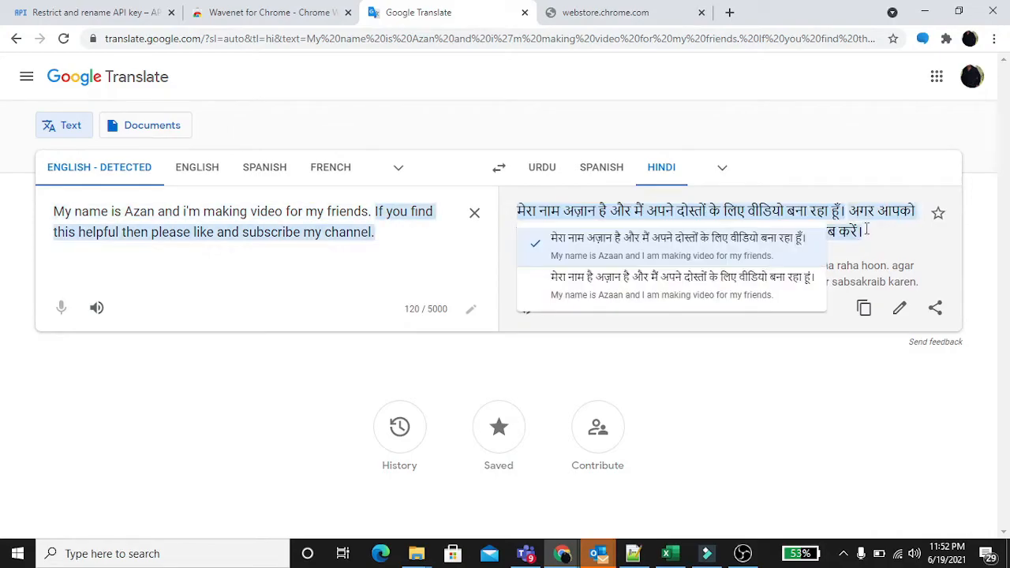
pyautogui.click(874, 228)
pyautogui.moveTo(873, 228); pyautogui.dragTo(517, 211)
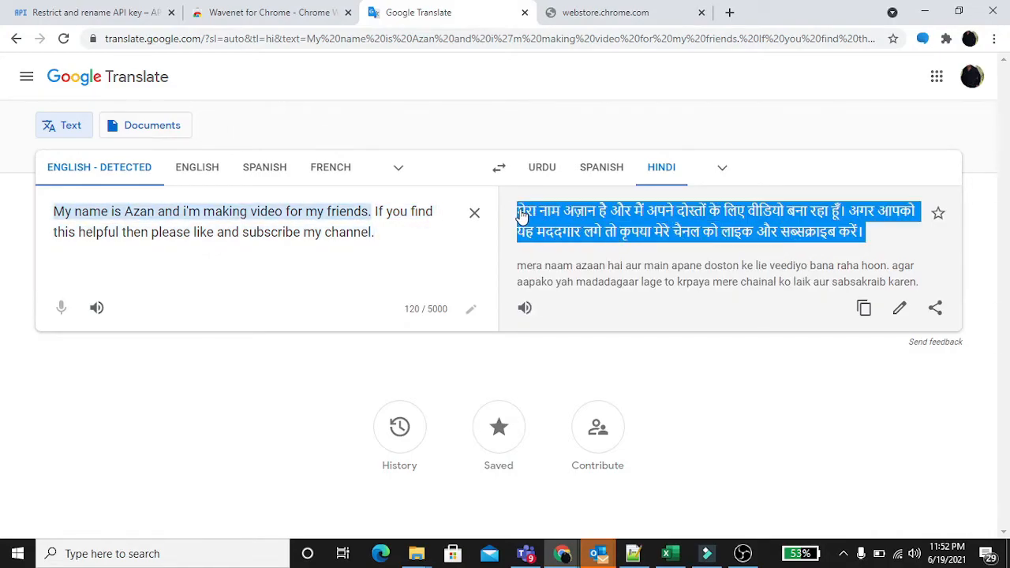
pyautogui.rightClick(565, 233)
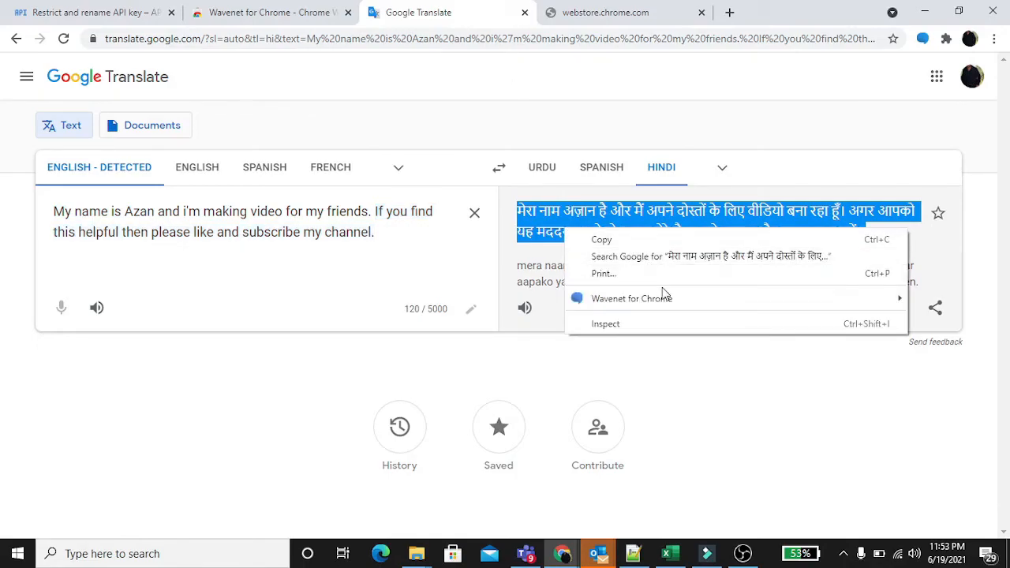
pyautogui.moveTo(664, 304)
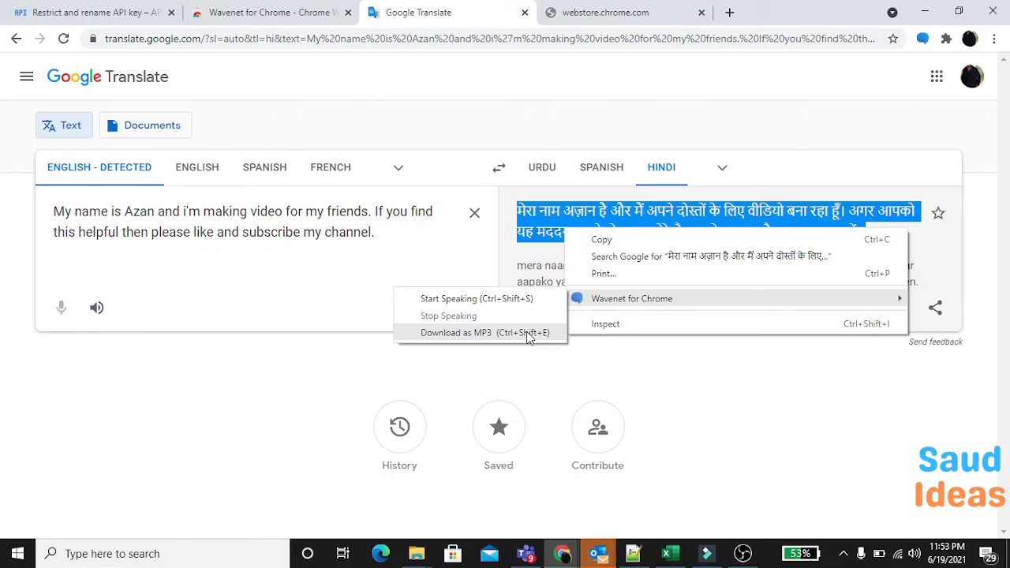
pyautogui.click(615, 361)
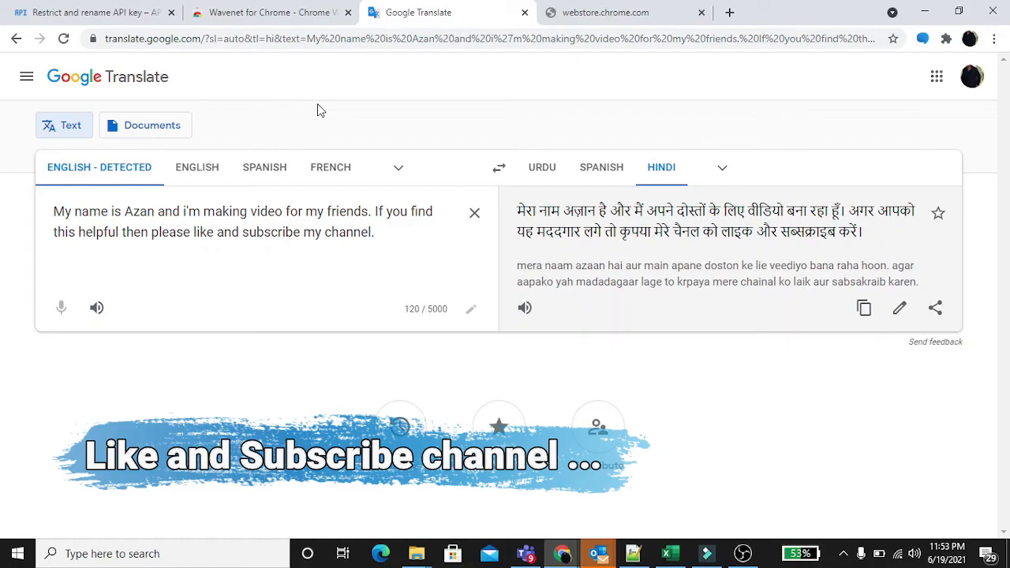